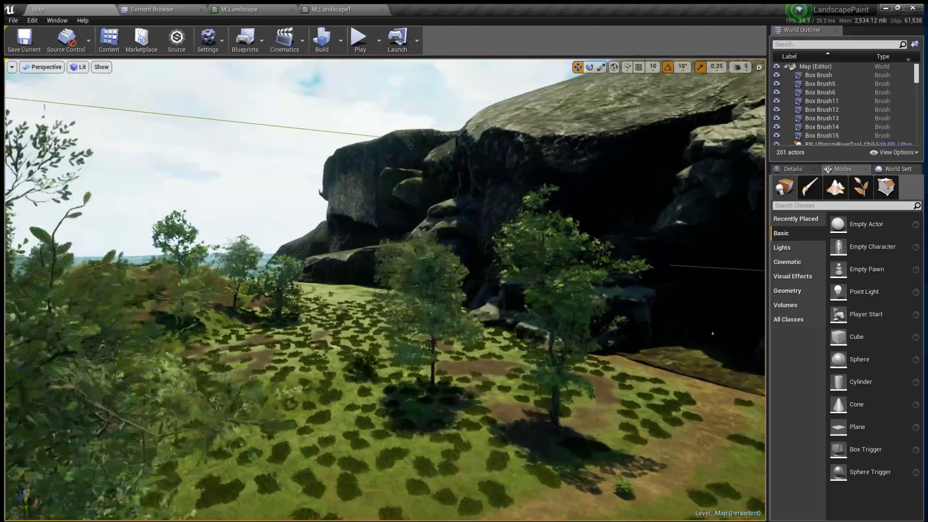
Step: Lift the hatch cover and the cube beneath it out of the ground, and undo both moves
key(w)
right_drag(385, 290, 527, 290)
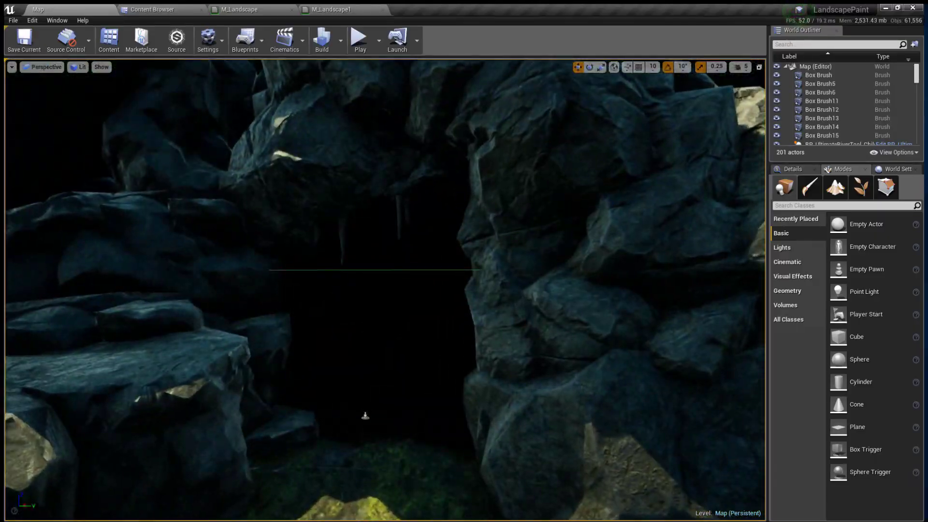
right_drag(365, 416, 435, 358)
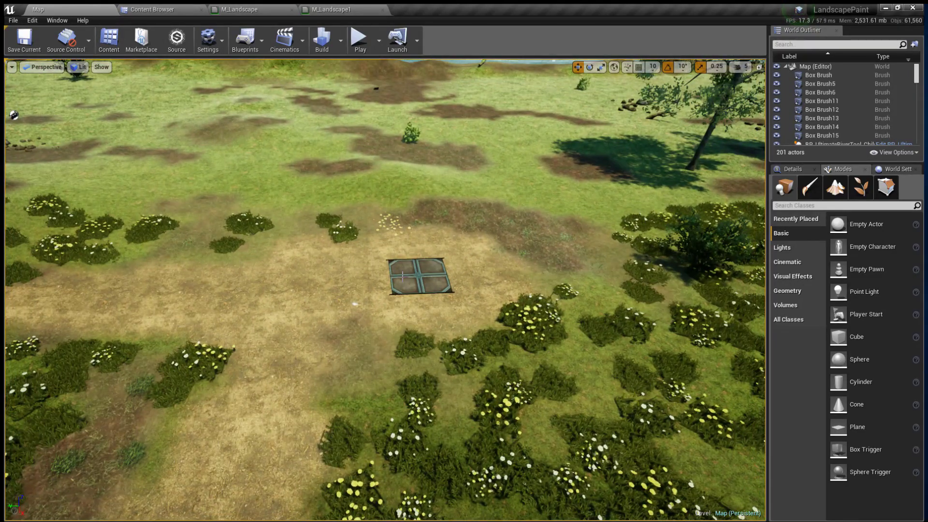
click(403, 275)
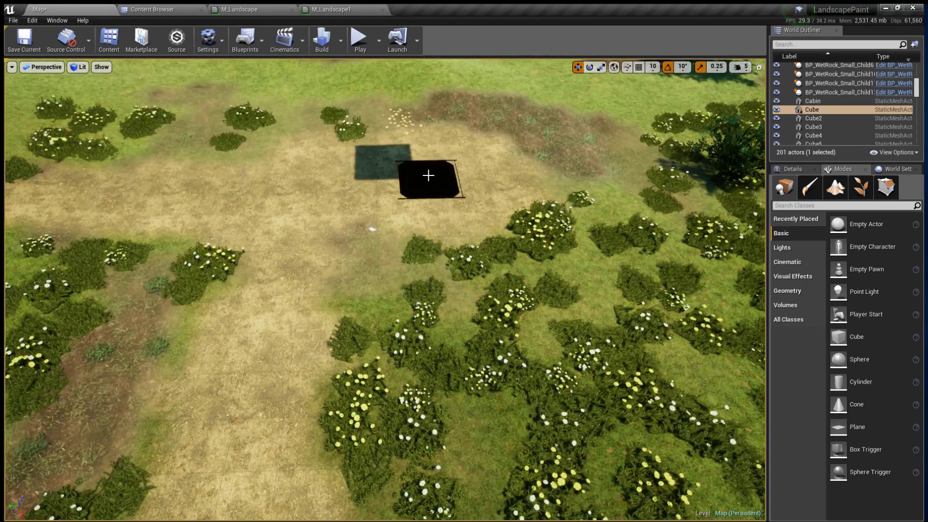
click(428, 175)
right_drag(428, 175, 428, 162)
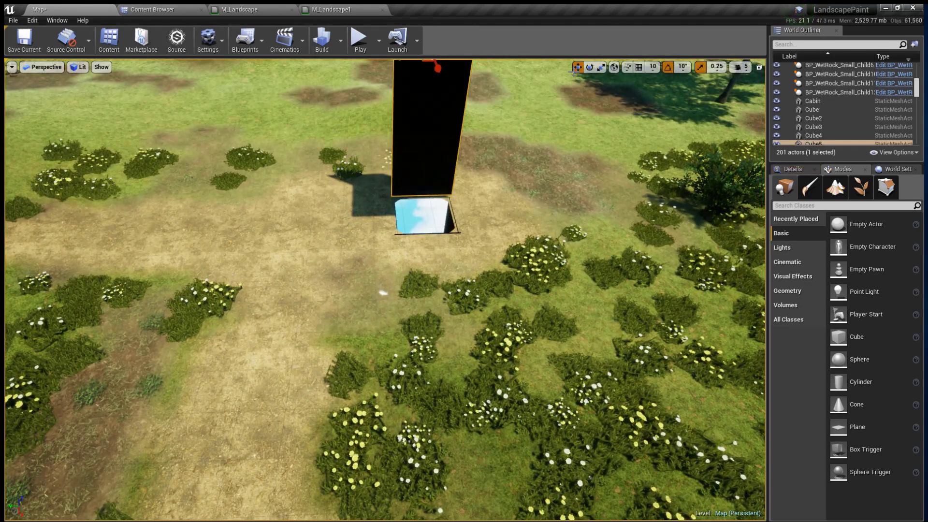
key(ctrl+z)
key(ctrl+z)
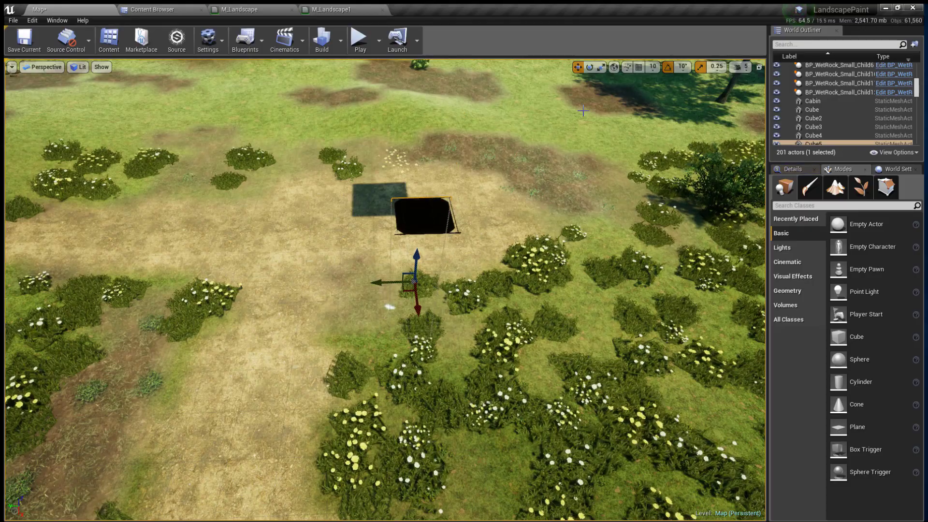
key(ctrl+z)
Step: Paint a hole in the landscape beside the dirt path near the cabin with the Visibility sculpting tool
right_drag(636, 215, 615, 185)
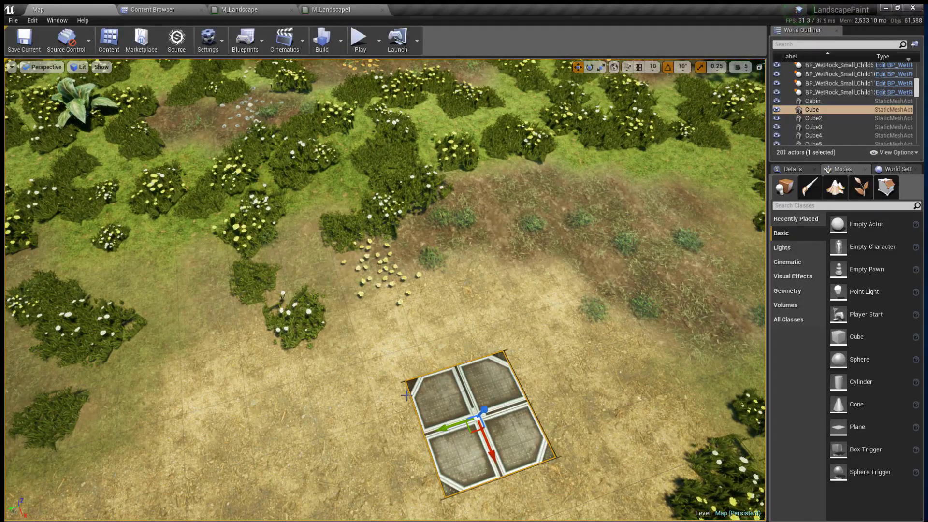
right_drag(615, 185, 856, 102)
key(w)
key(w)
key(w)
right_drag(385, 291, 559, 309)
right_drag(716, 188, 706, 215)
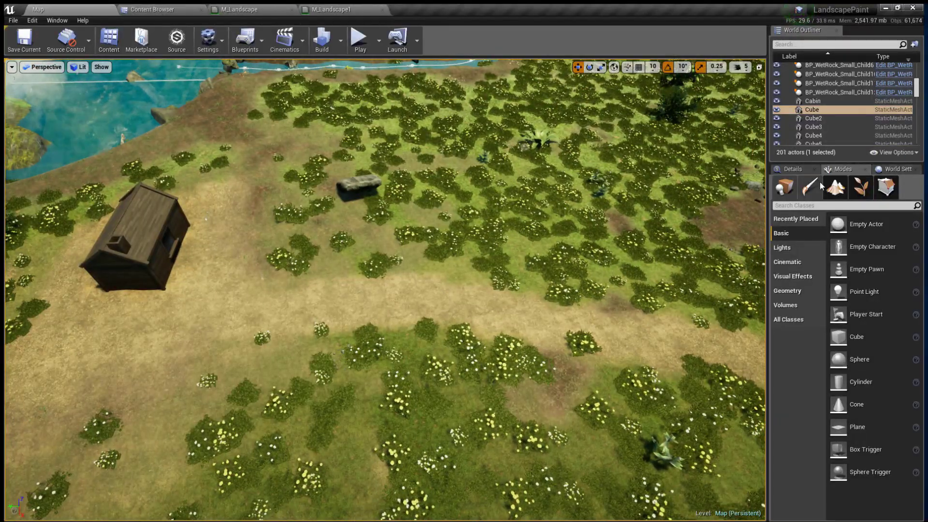
click(836, 187)
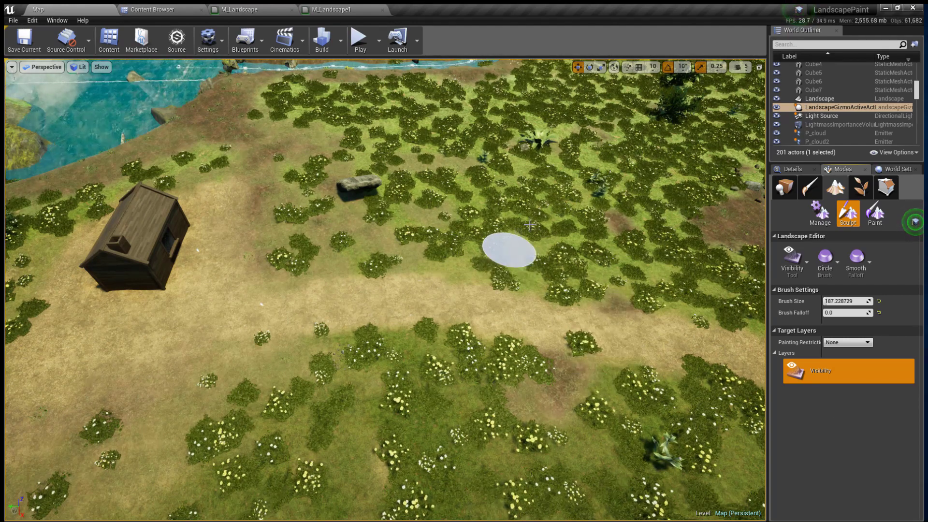
drag(529, 225, 523, 281)
Step: Look over the landscape around the painted area, including the cliffs, trees, river and paths
right_drag(520, 267, 574, 287)
right_drag(715, 428, 701, 363)
key(s)
right_drag(701, 448, 691, 465)
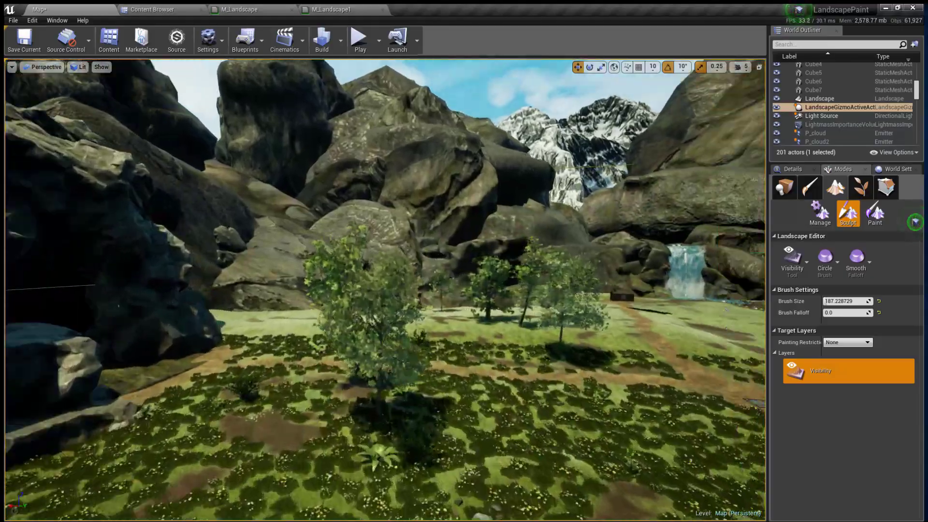
key(w)
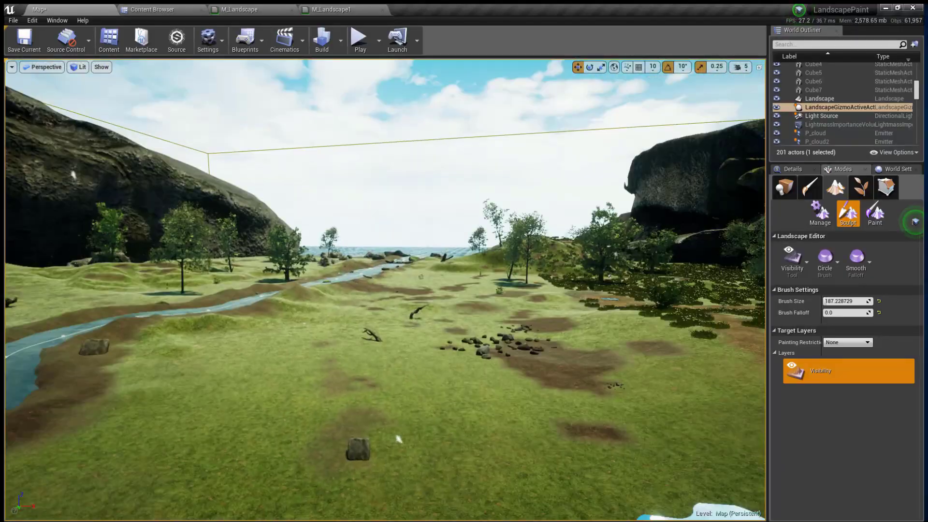
mouse_move(517, 423)
right_down()
mouse_move(529, 471)
mouse_move(546, 478)
right_up()
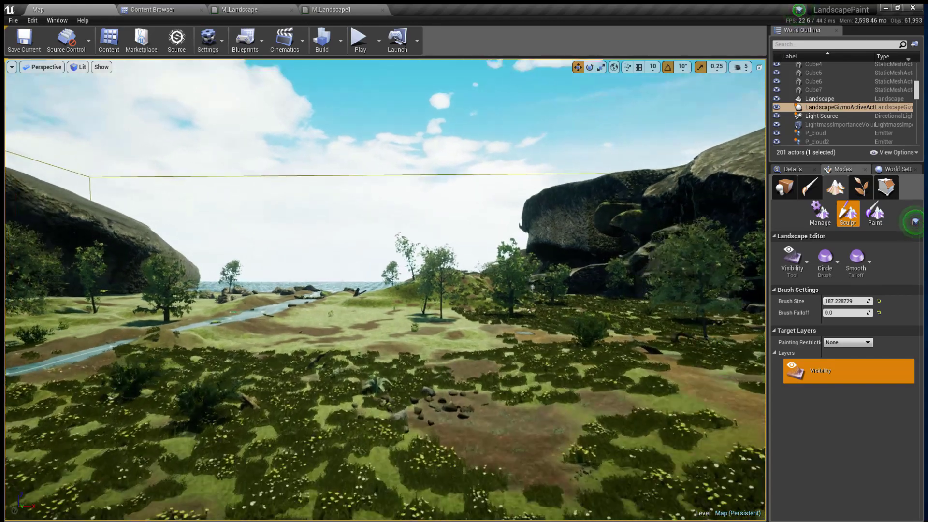
right_drag(180, 100, 242, 174)
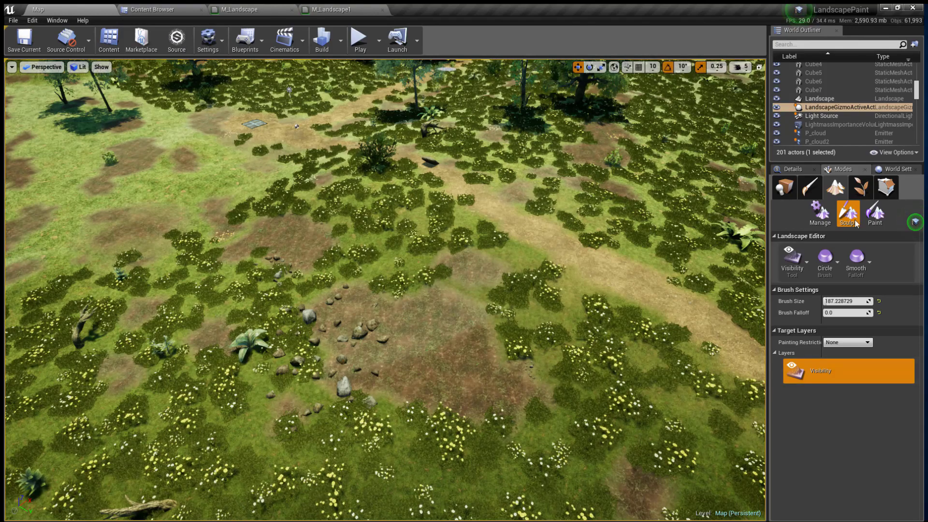
Step: Leave landscape editing, select the Landscape actor and examine its landscape material and landscape hole material settings
click(797, 170)
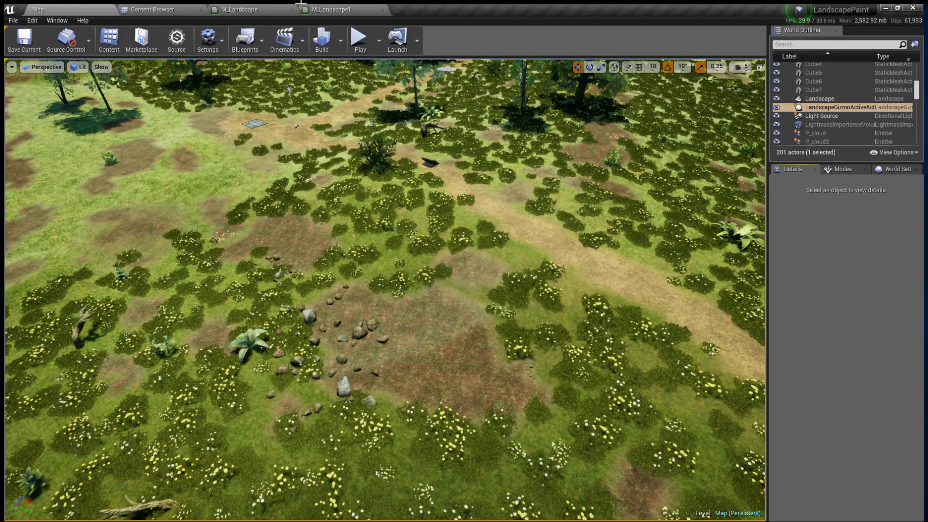
click(805, 98)
click(844, 169)
click(790, 190)
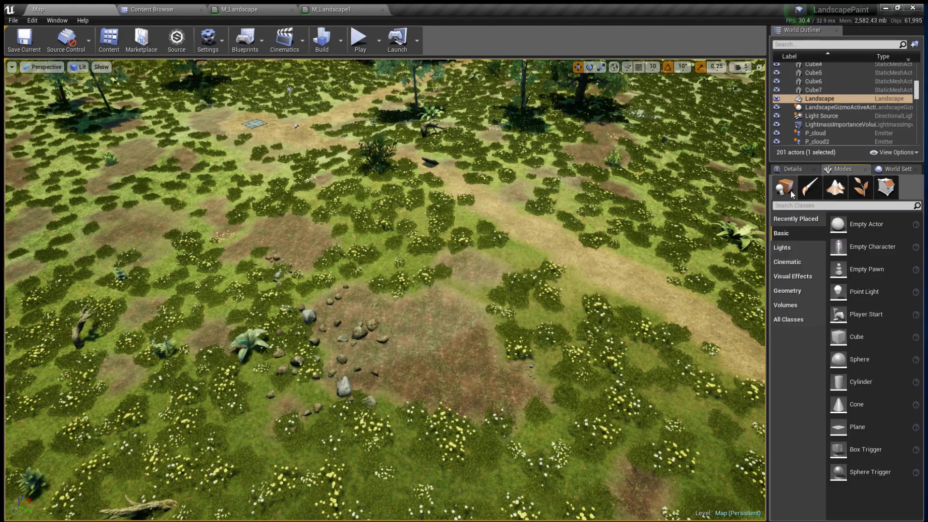
click(798, 167)
scroll(799, 445, down, 5)
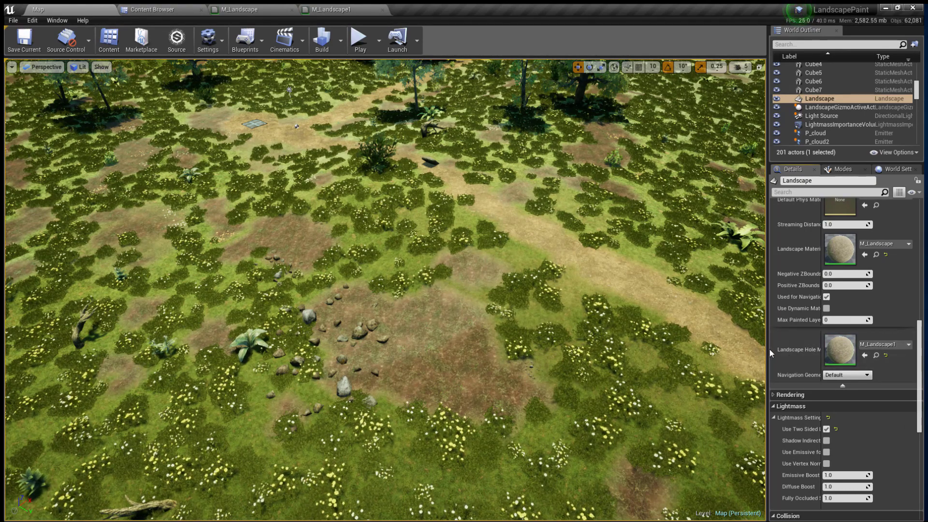
drag(770, 349, 680, 349)
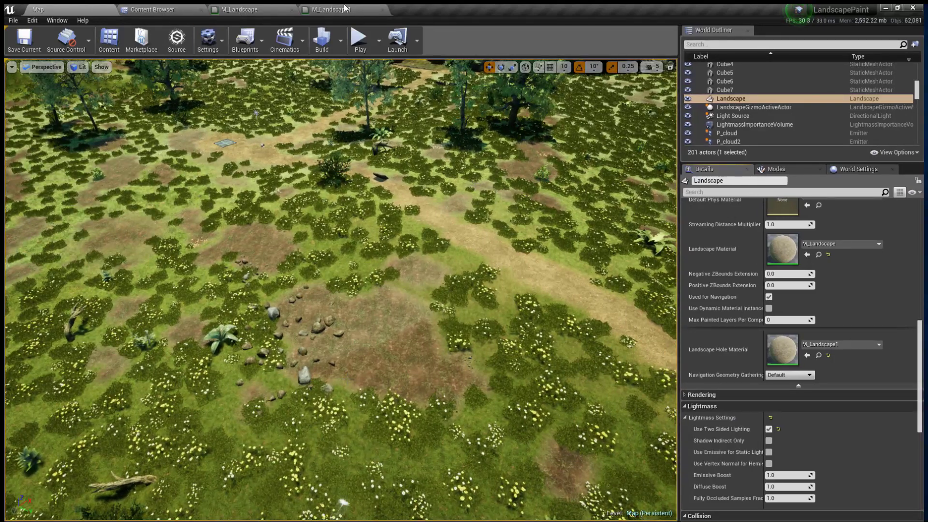
Step: Examine the output node settings of the M_Landscape and M_Landscape1 materials, comparing their blend modes
click(274, 9)
right_drag(701, 116, 384, 176)
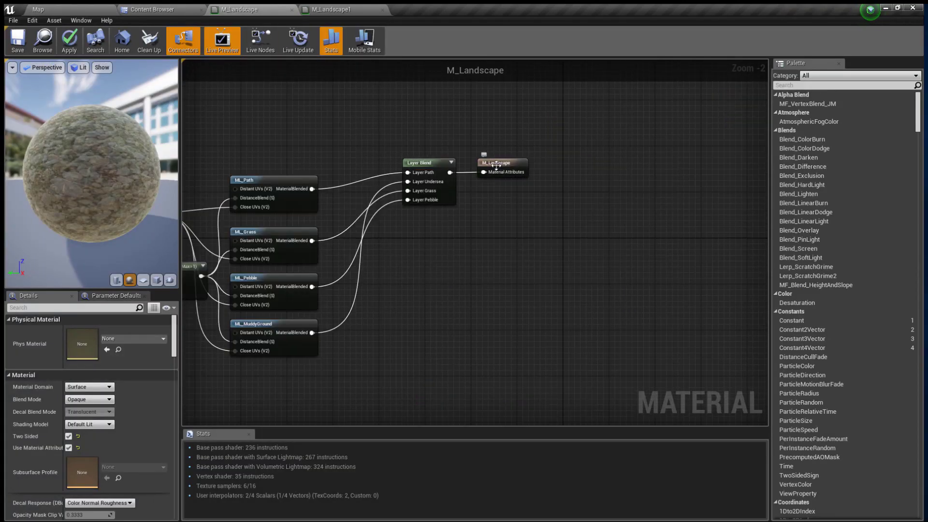
click(500, 167)
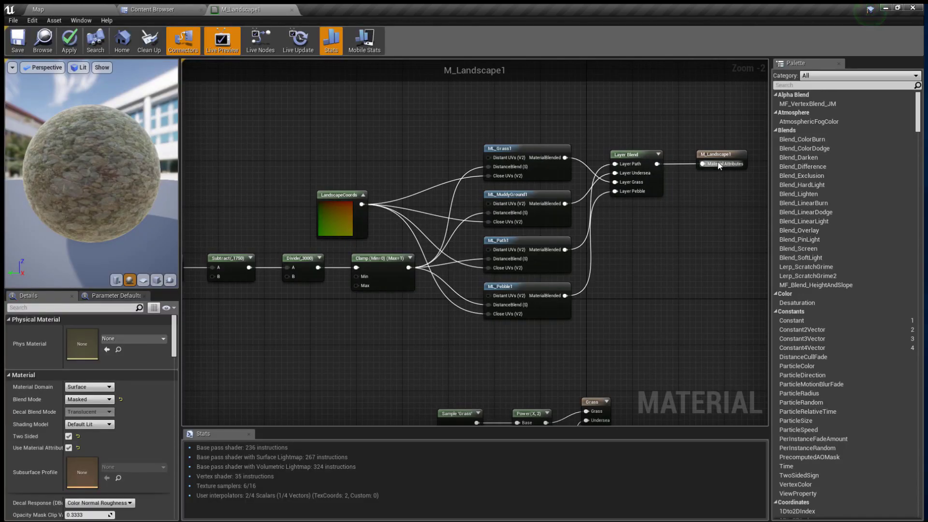
click(719, 165)
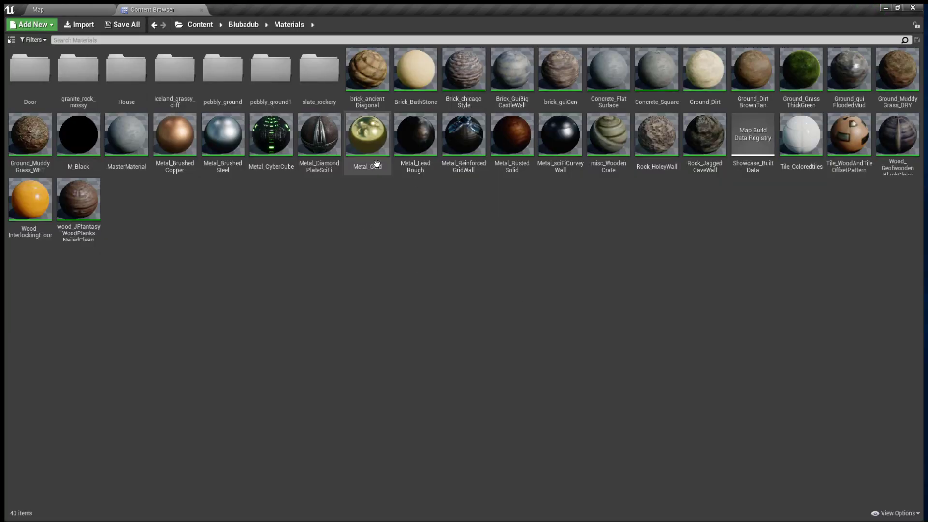
Step: Create a landscape in the Cave level with 7x7 quad sections, 1x1 section per component and 8x8 components
click(63, 9)
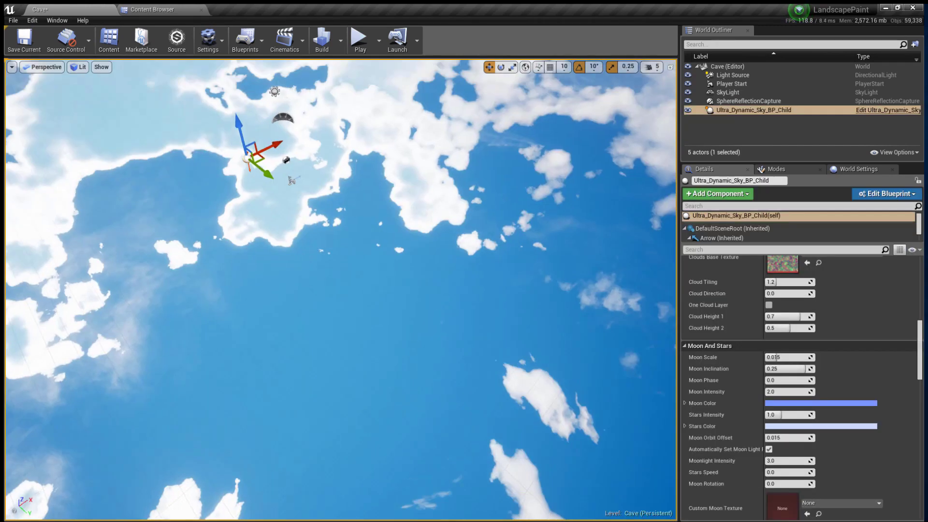
mouse_move(339, 290)
right_down()
mouse_move(368, 280)
mouse_move(348, 300)
right_up()
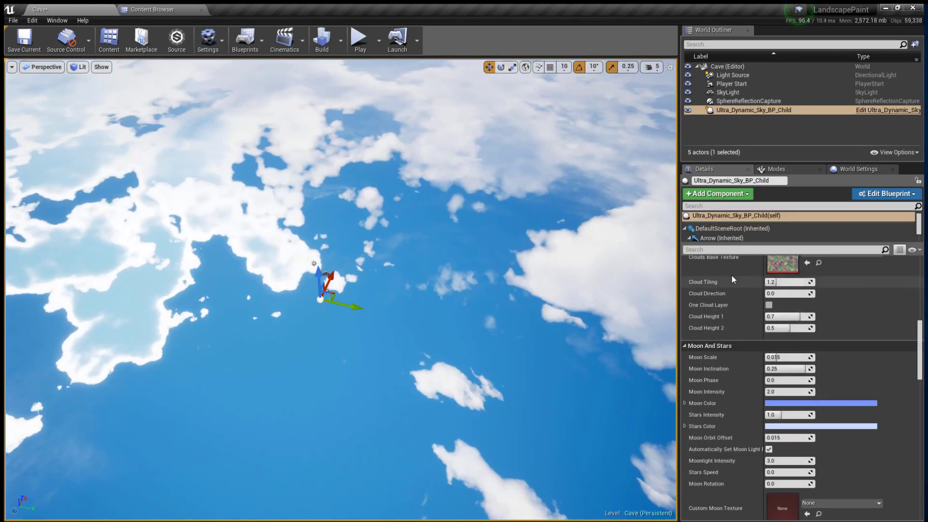
click(777, 169)
click(747, 187)
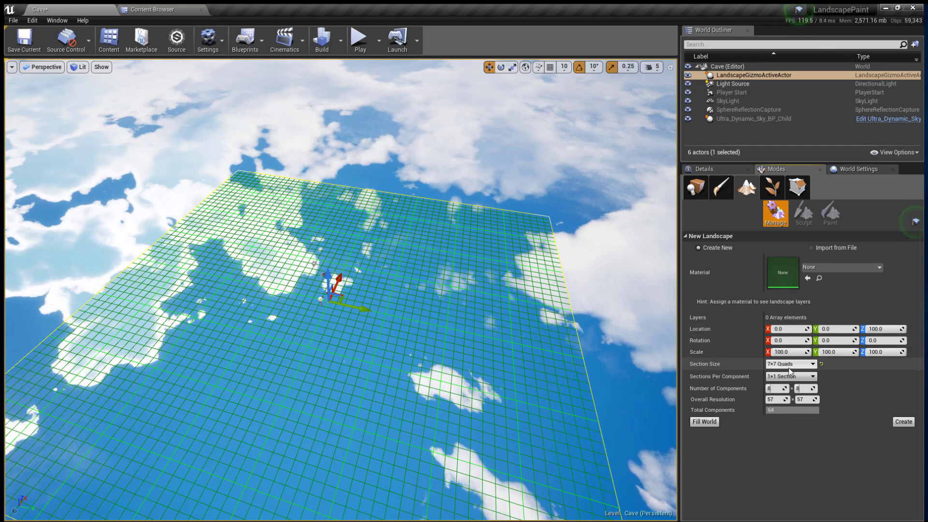
click(704, 422)
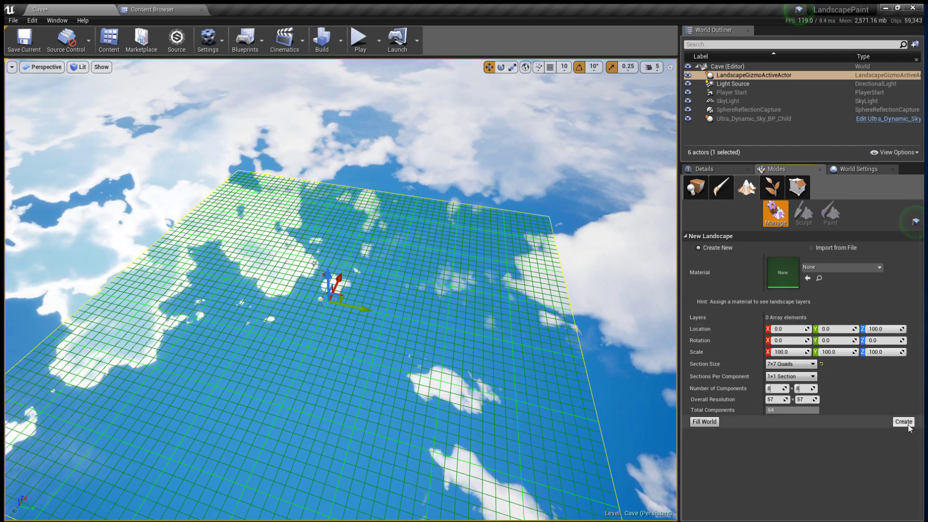
click(904, 422)
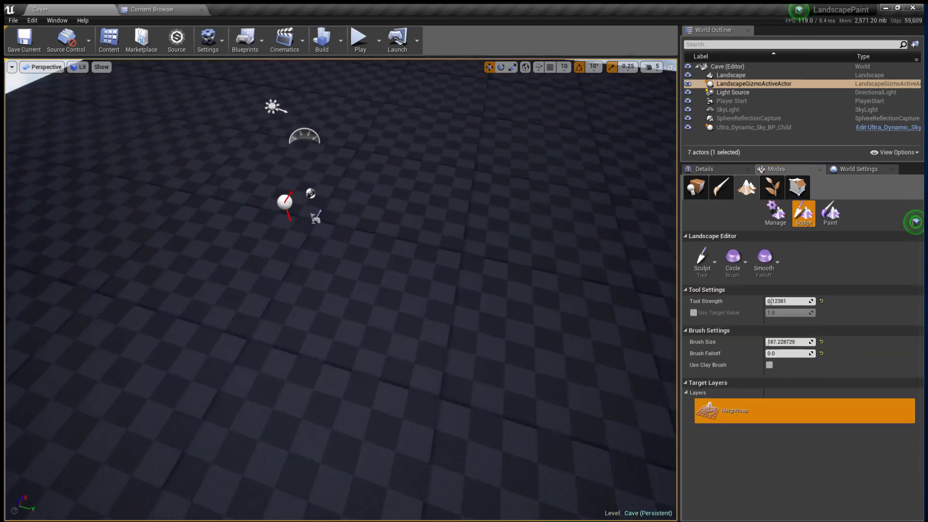
Step: Duplicate the Metal_Gold material in the Blubadub Materials folder so that there are two copies of it
mouse_move(424, 280)
right_down()
mouse_move(464, 348)
mouse_move(424, 280)
right_up()
click(162, 12)
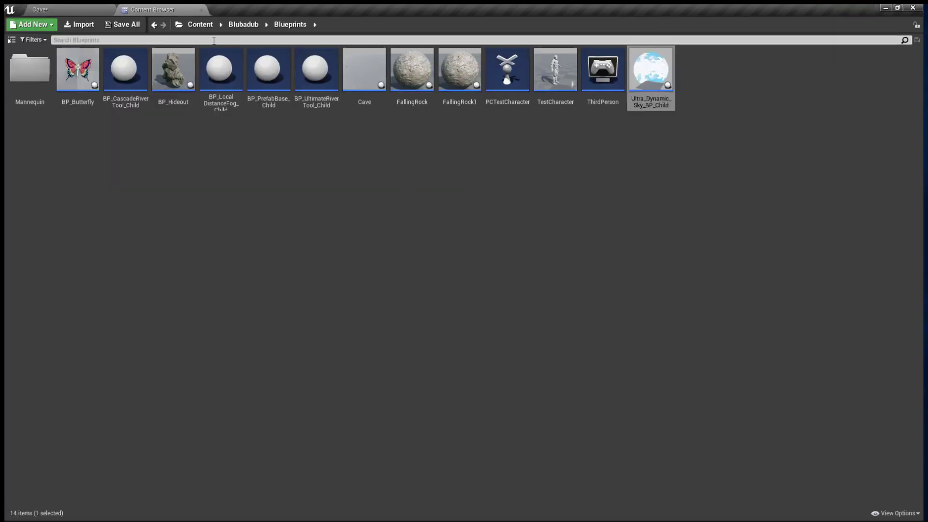
click(243, 24)
double_click(256, 94)
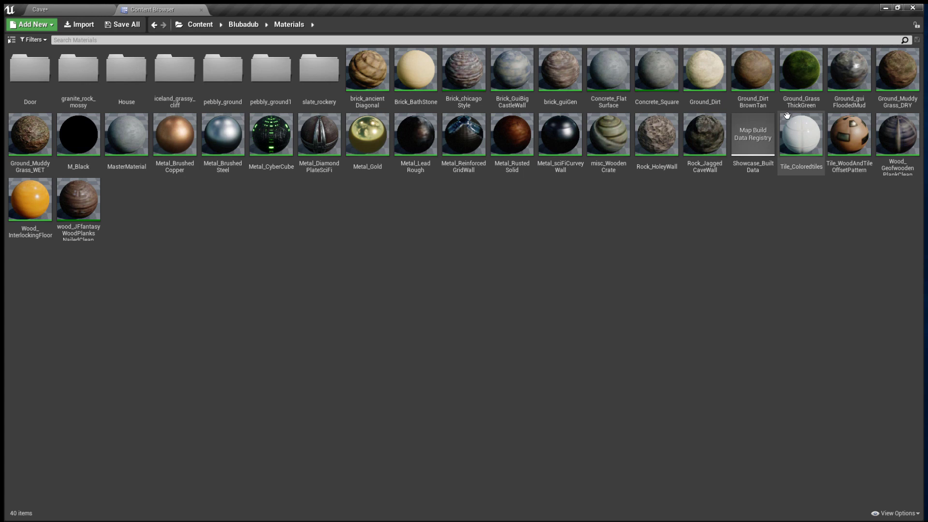
click(367, 135)
key(ctrl+w)
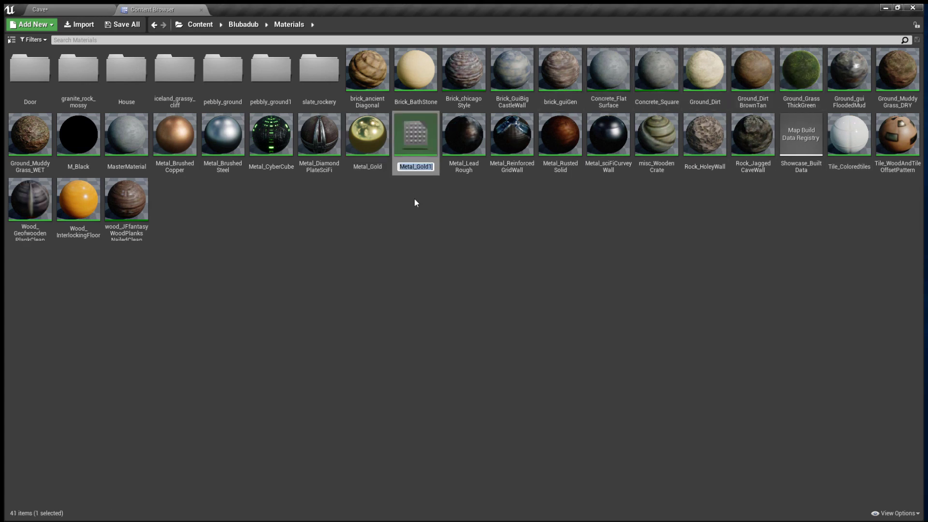
click(415, 160)
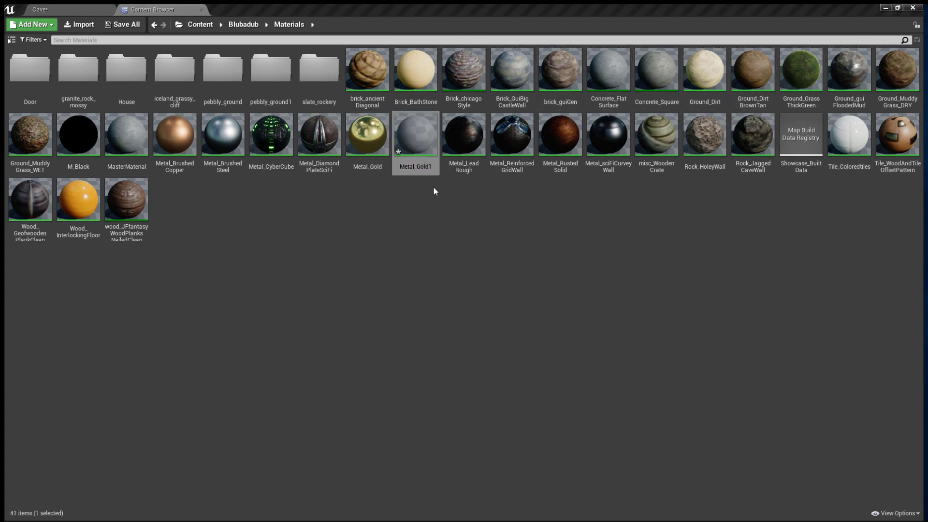
click(402, 150)
key(ctrl+w)
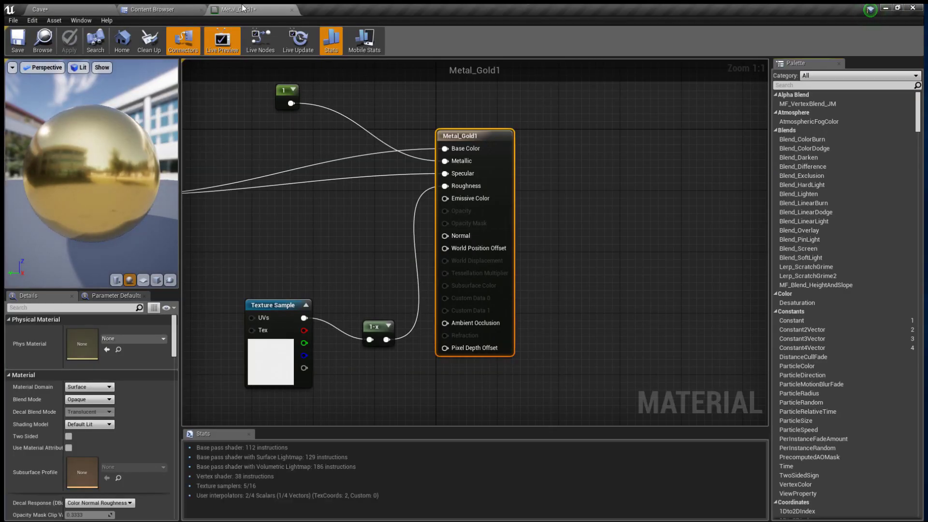
Step: In Metal_Gold2, paste a LandscapeCoords node, connect it to the UVs of both Texture Samples and apply the changes
click(154, 9)
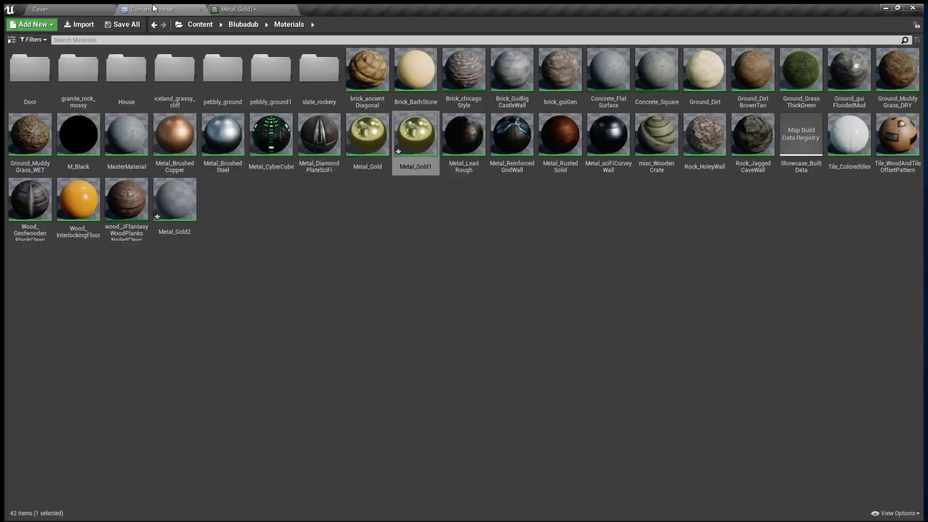
double_click(174, 198)
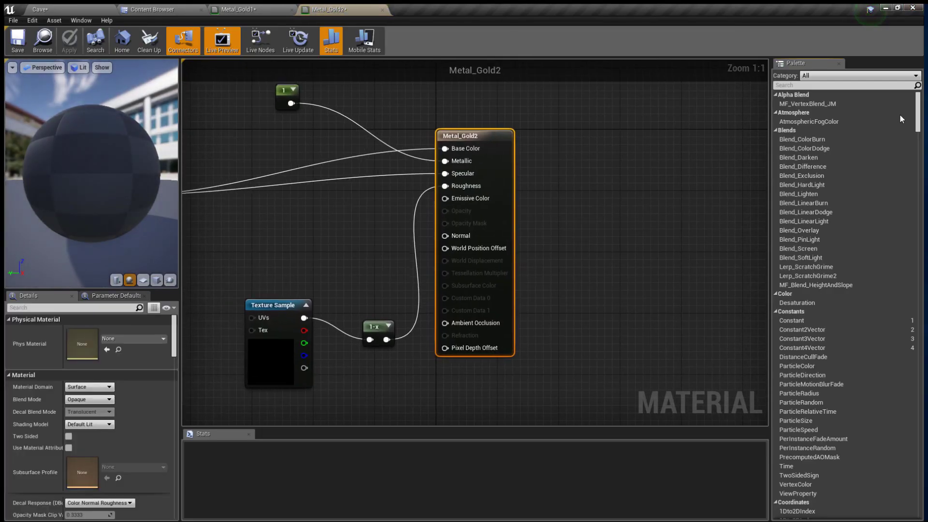
right_drag(343, 261, 709, 225)
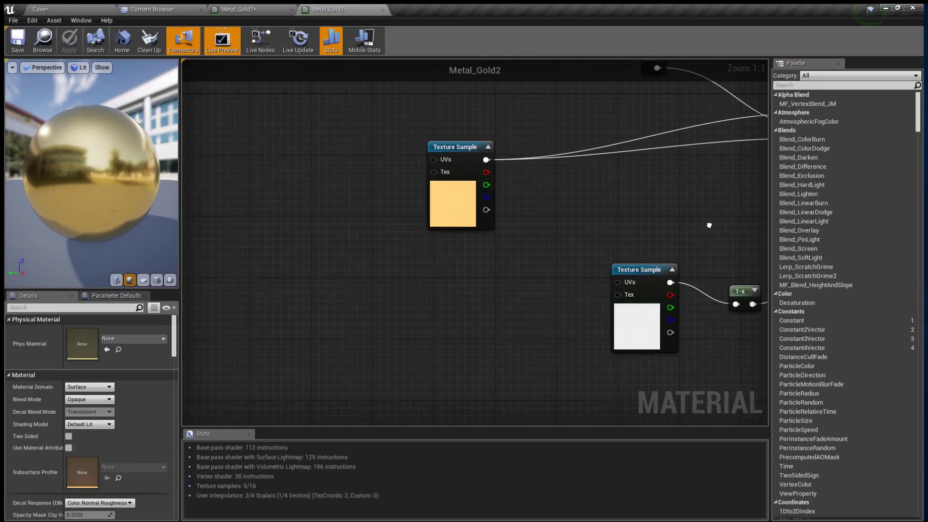
scroll(484, 217, down, 2)
right_drag(485, 221, 500, 306)
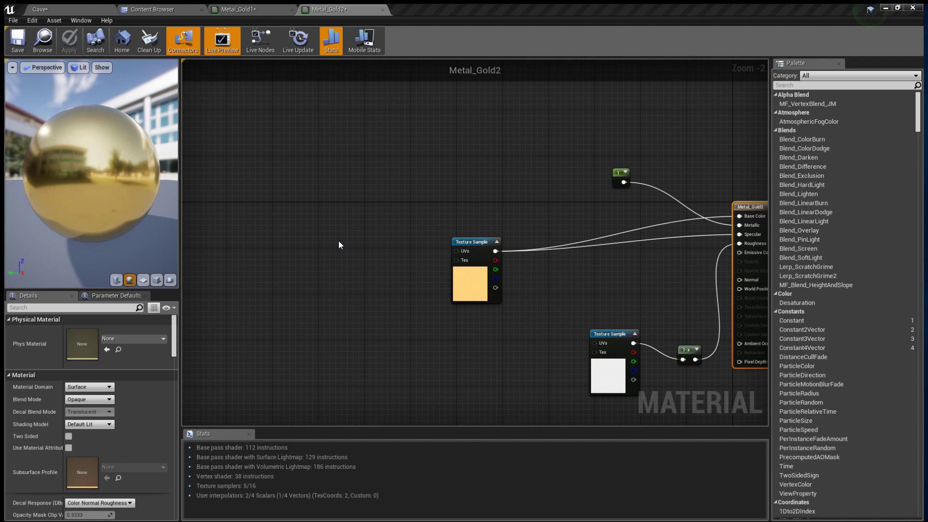
key(ctrl+v)
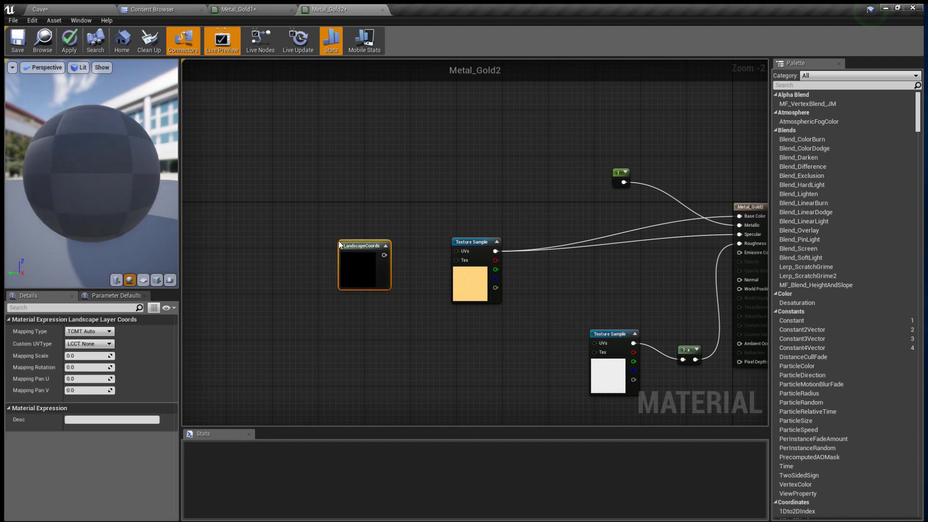
drag(383, 256, 457, 250)
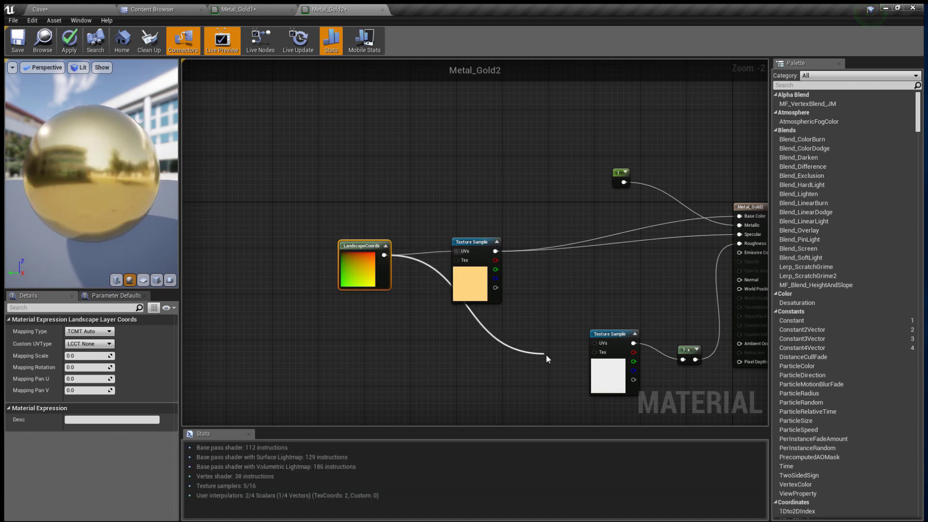
drag(547, 357, 605, 338)
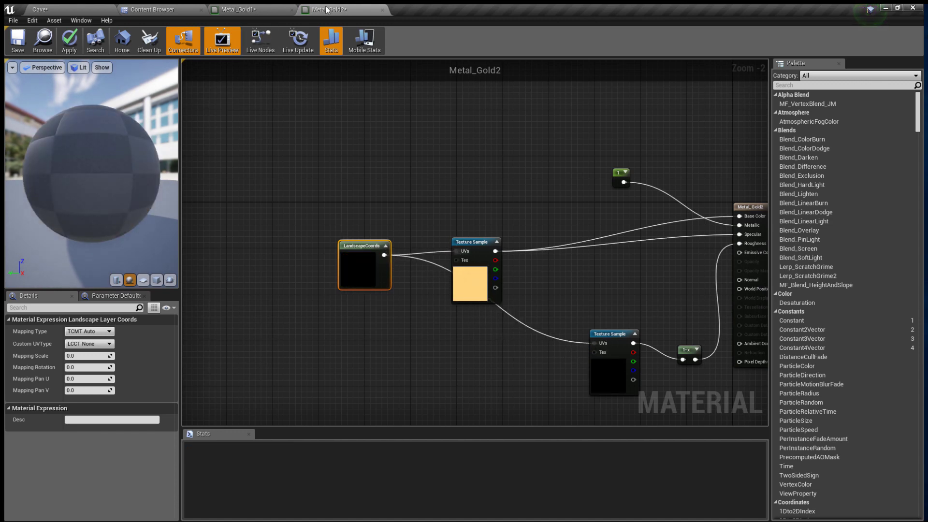
click(68, 42)
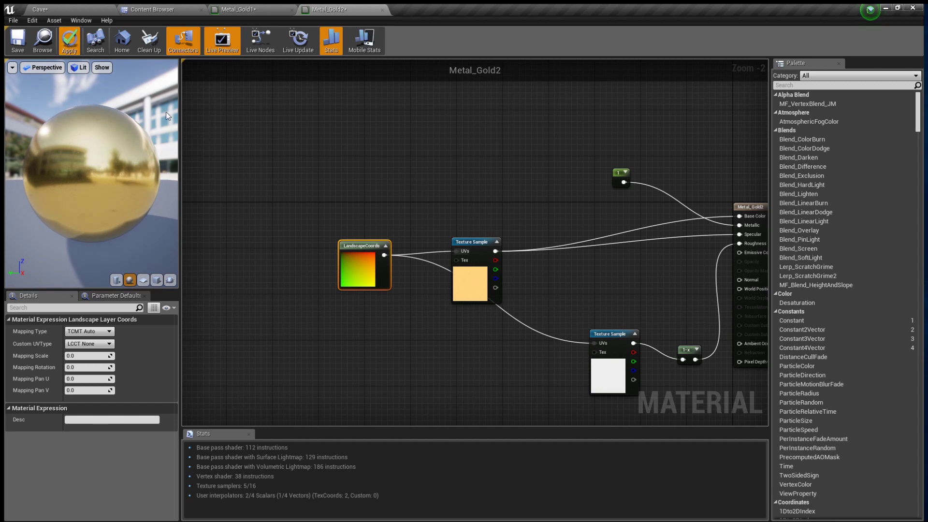
Step: Check Metal_Gold2's output node settings and move its editor ahead of the Metal_Gold1 editor
click(735, 264)
right_drag(686, 271, 433, 261)
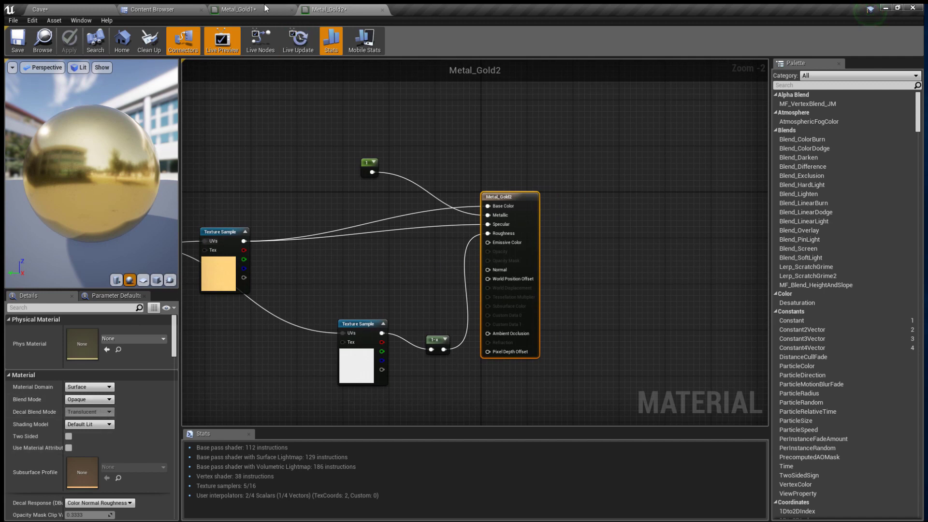
drag(329, 9, 236, 8)
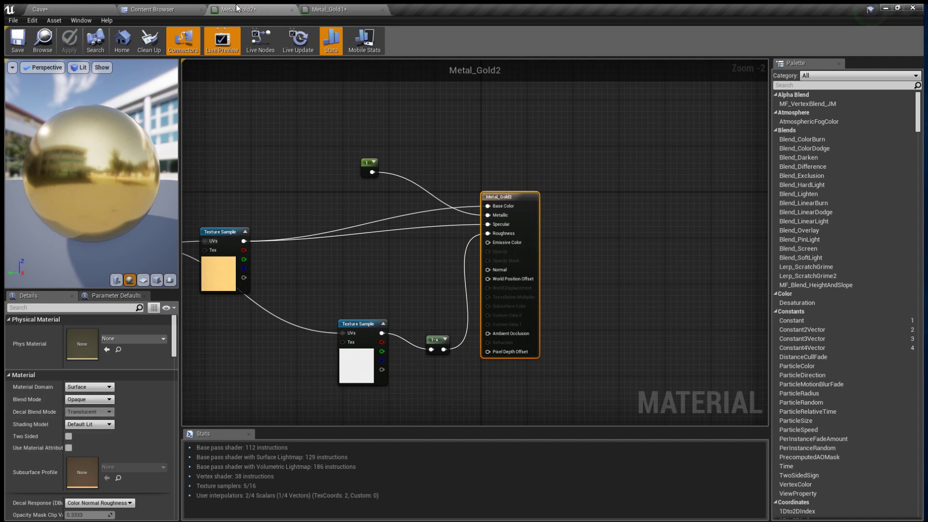
Step: In Metal_Gold1, paste a LandscapeCoords node, connect it to the UVs of both Texture Samples and apply the changes
click(326, 7)
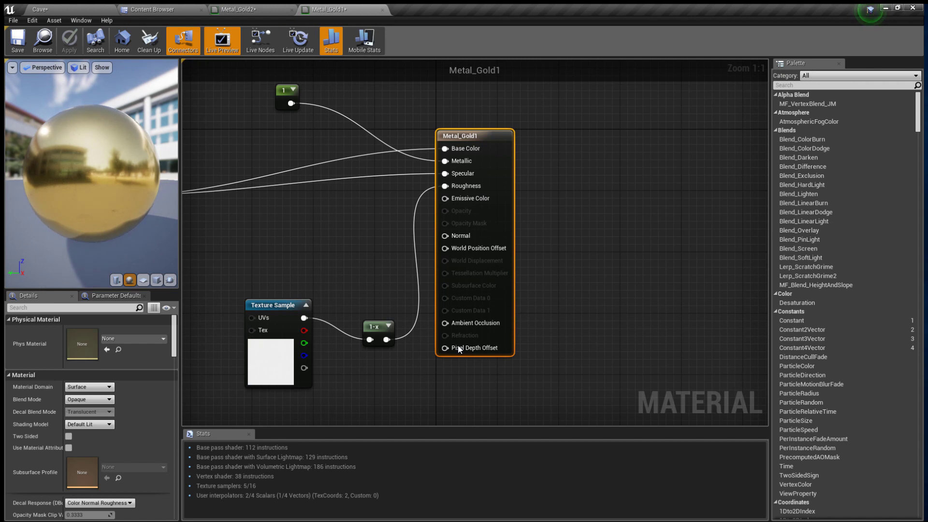
right_drag(460, 349, 602, 348)
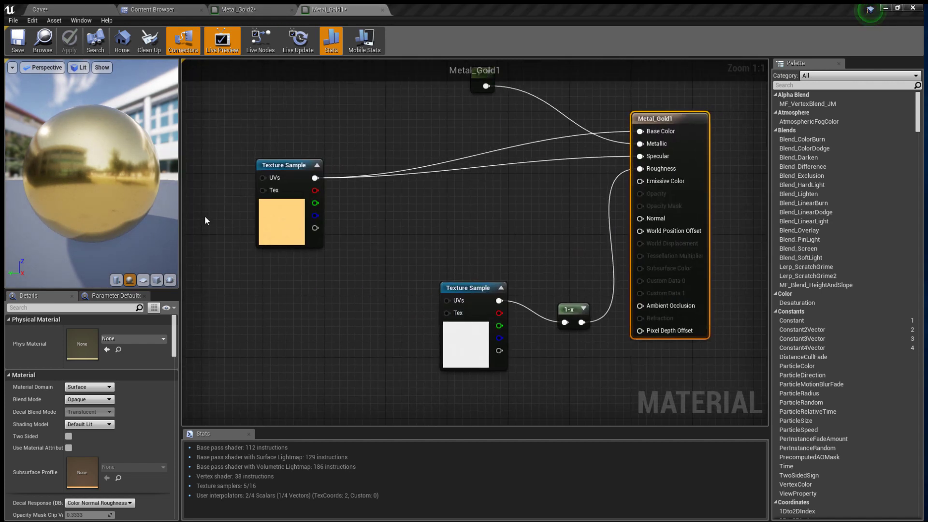
key(ctrl+v)
drag(205, 216, 618, 297)
scroll(348, 290, down, 4)
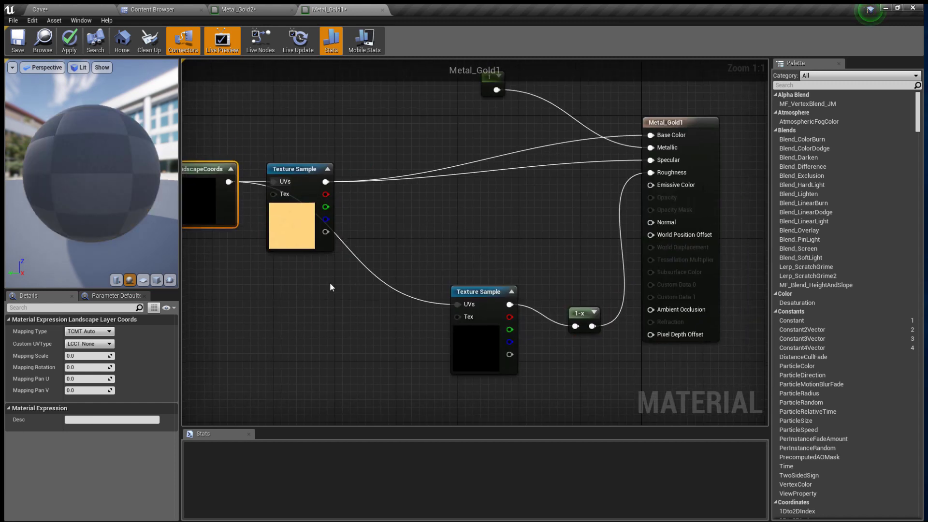
click(69, 43)
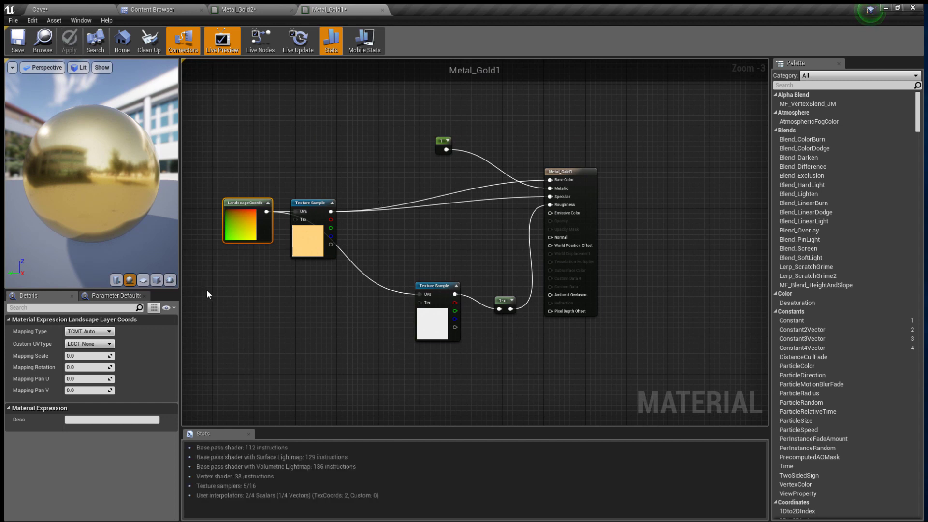
Step: Set Metal_Gold1's blend mode to Masked, connect a Landscape Visibility Mask node to its Opacity Mask input and apply
right_drag(424, 357, 302, 331)
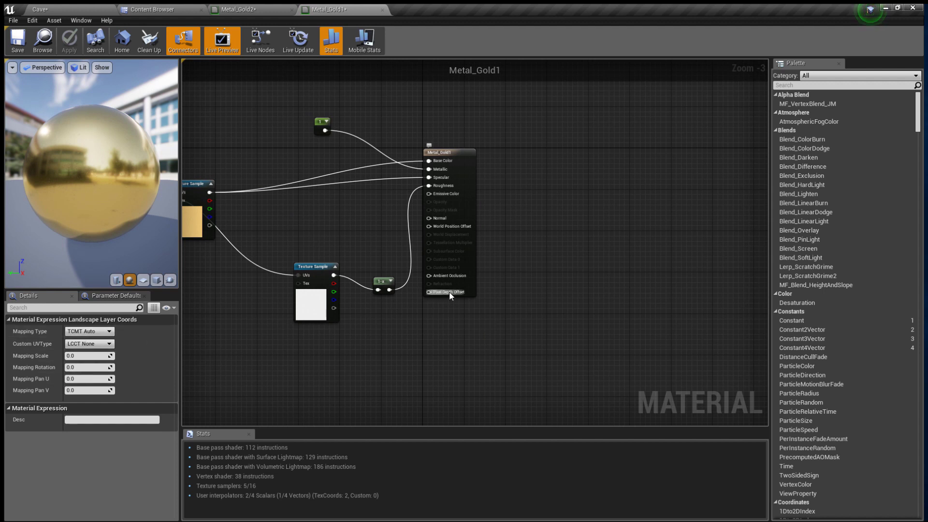
click(472, 292)
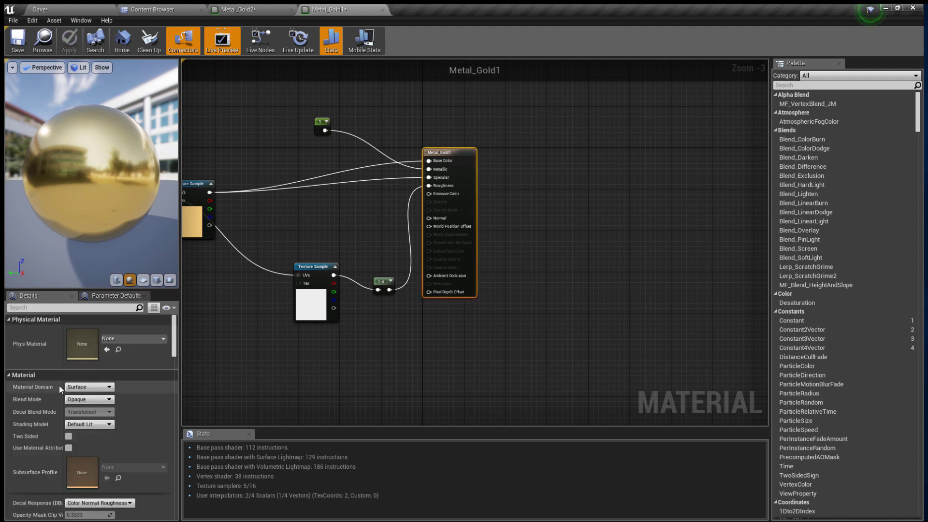
click(98, 400)
click(86, 417)
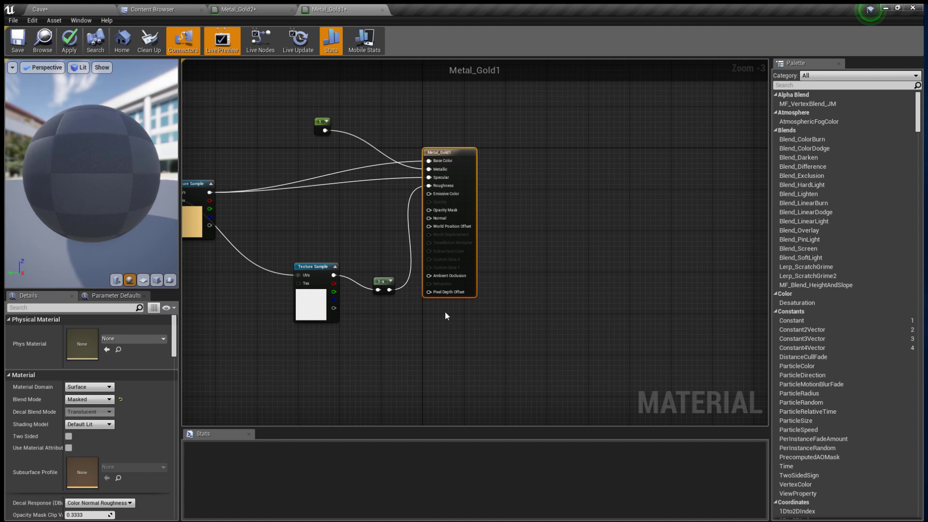
drag(429, 210, 402, 325)
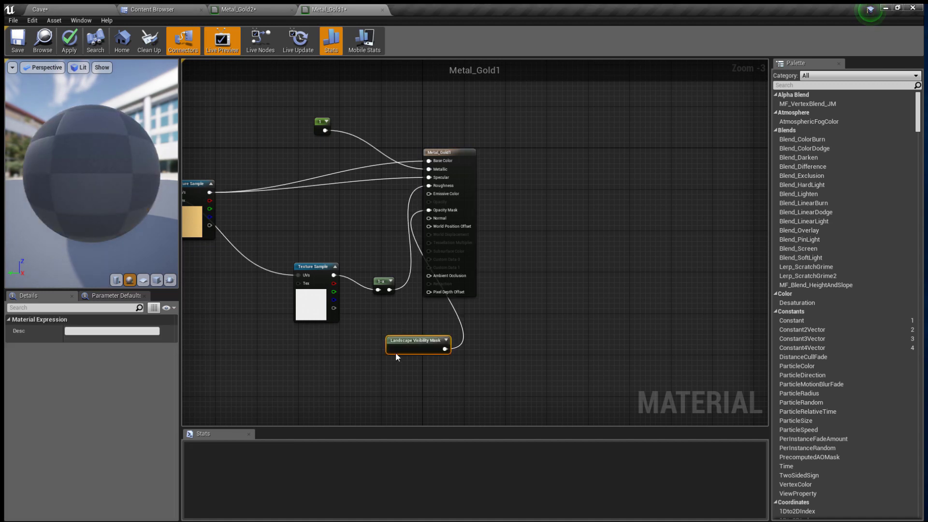
drag(396, 354, 293, 211)
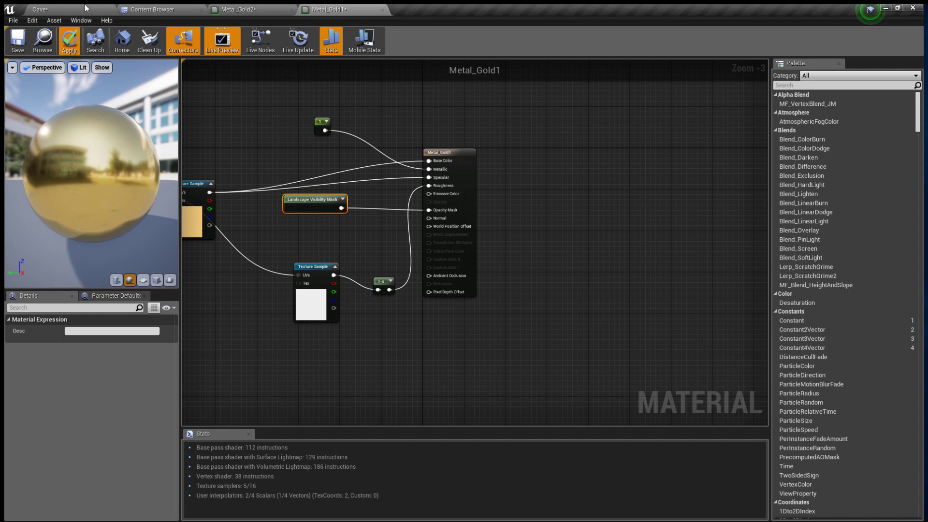
Step: In the Cave level, leave landscape editing and assign Metal_Gold2 as the Landscape actor's landscape material
click(44, 11)
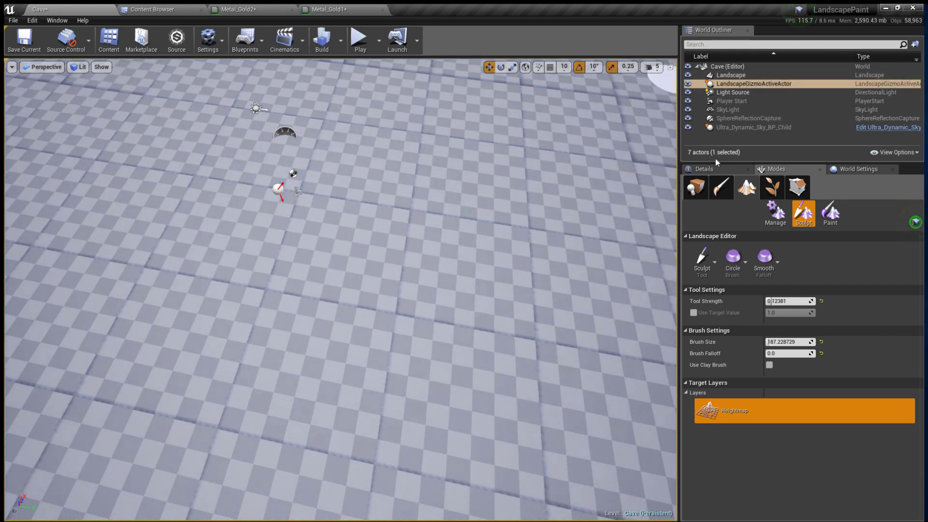
click(697, 187)
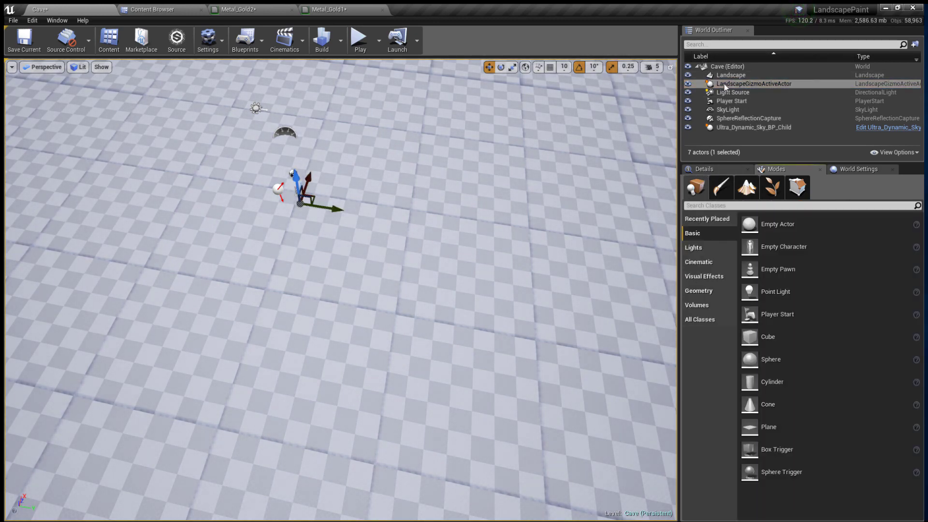
click(704, 169)
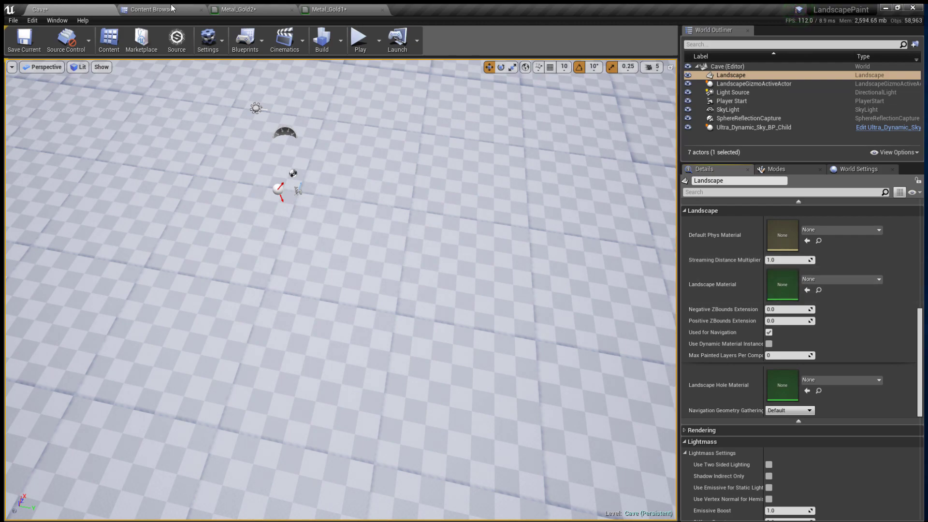
click(172, 8)
click(452, 151)
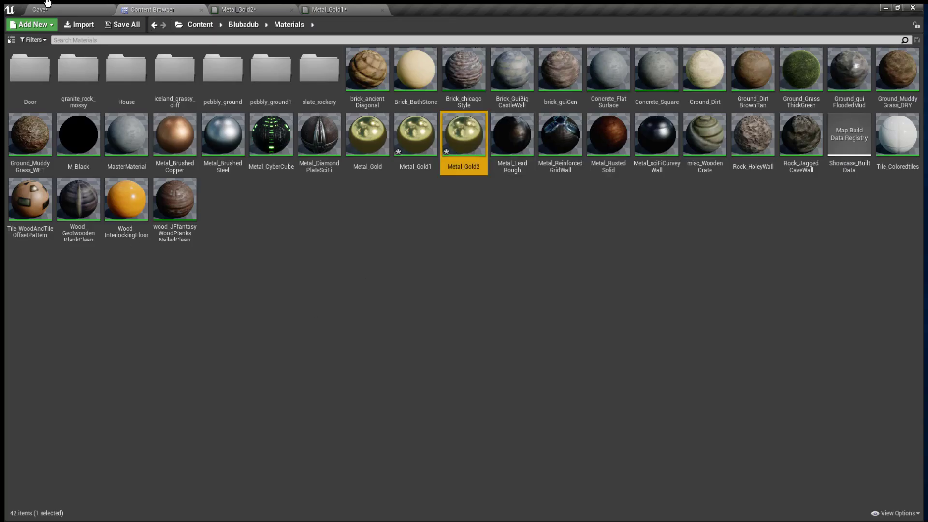
click(47, 4)
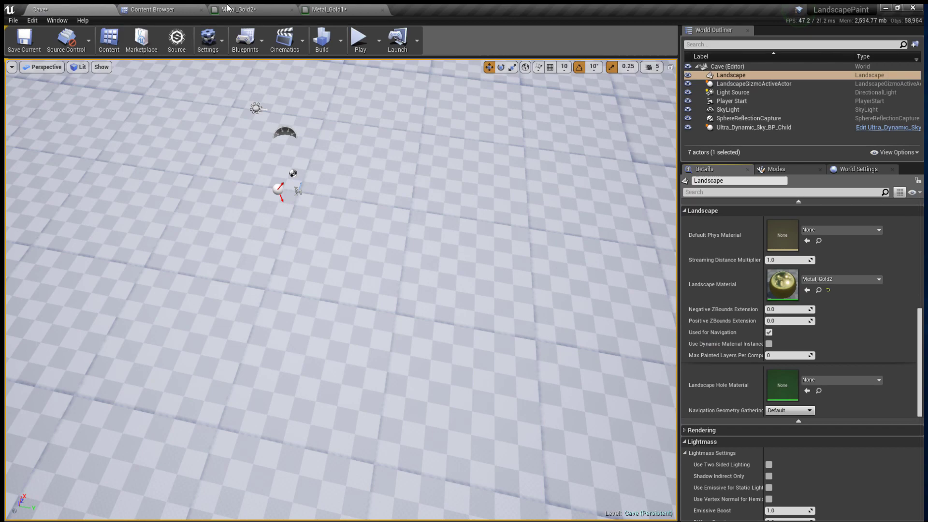
Step: Assign Metal_Gold1 as the Landscape actor's landscape hole material
click(287, 8)
click(341, 6)
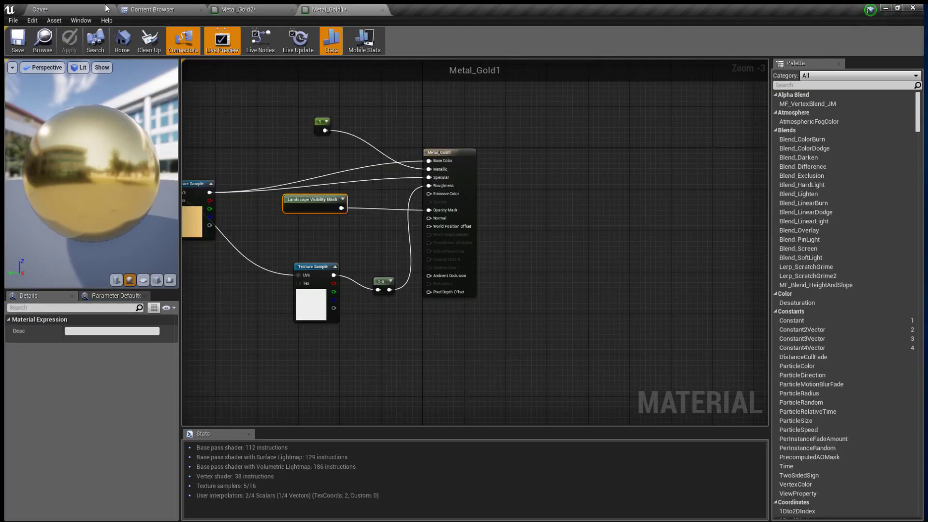
click(177, 13)
click(418, 133)
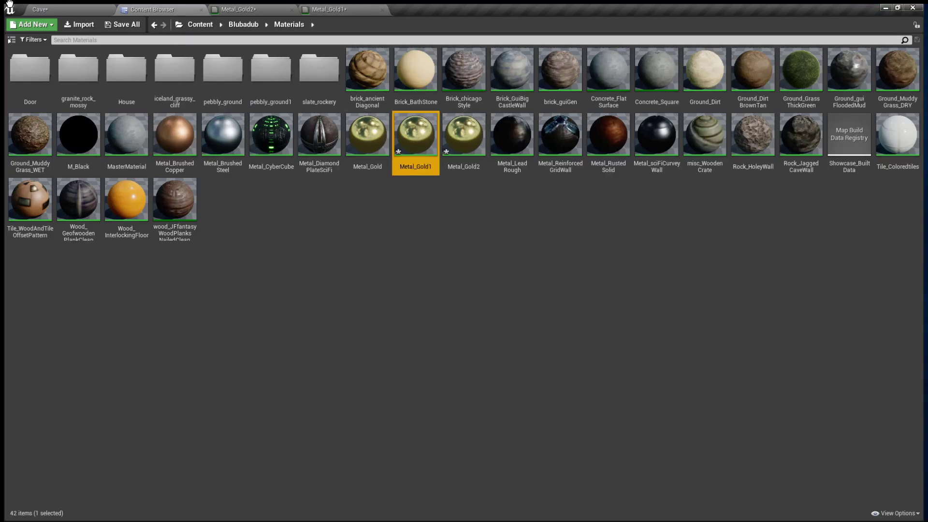
click(68, 11)
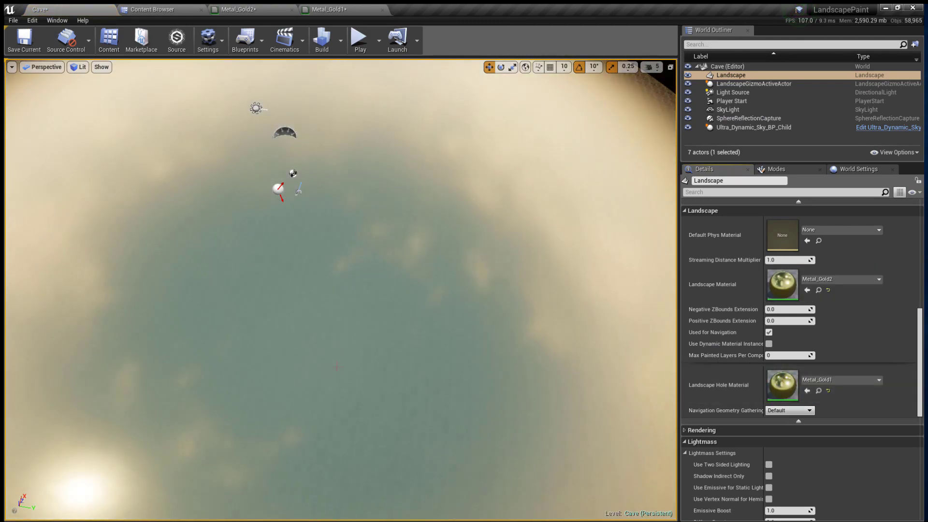
Step: Close the Metal_Gold2 and Metal_Gold1 material editors and return to the Cave level
mouse_move(337, 368)
right_down()
mouse_move(285, 314)
mouse_move(337, 368)
right_up()
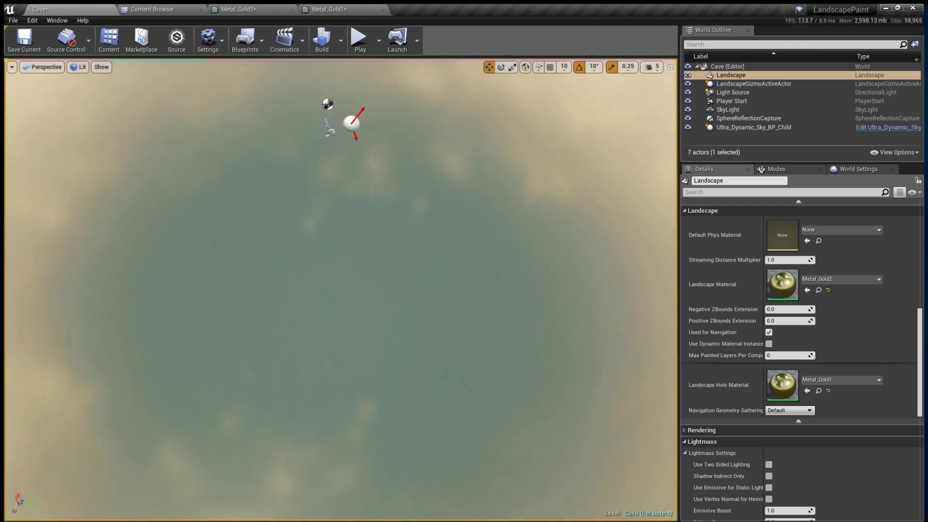
click(247, 9)
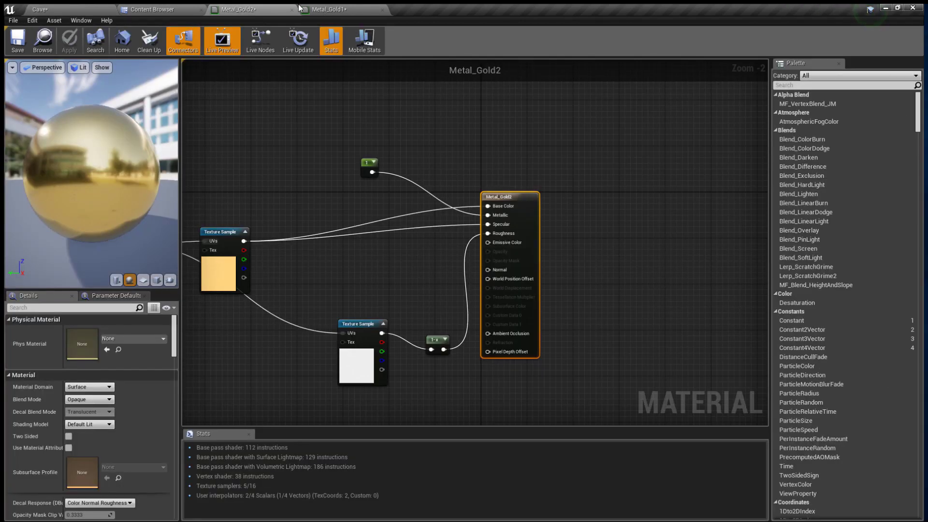
click(292, 9)
click(292, 10)
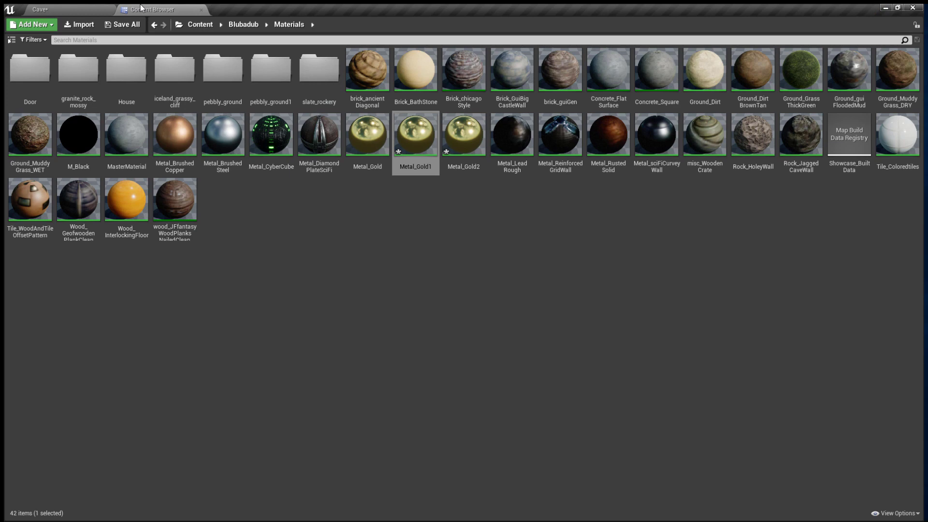
click(82, 8)
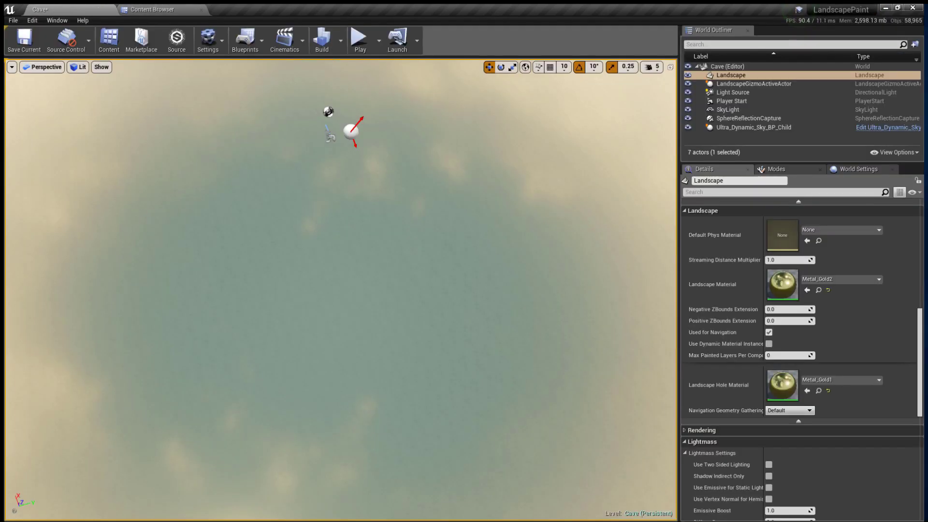
Step: Switch to landscape sculpting with the Visibility tool, and check the landscape paint mode's target layers
click(768, 169)
right_drag(321, 149, 314, 138)
key(s)
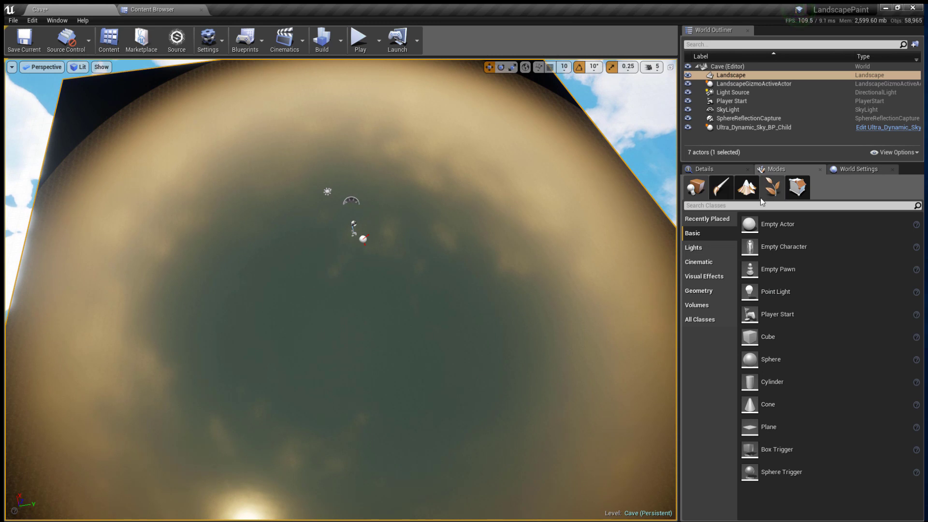
click(748, 196)
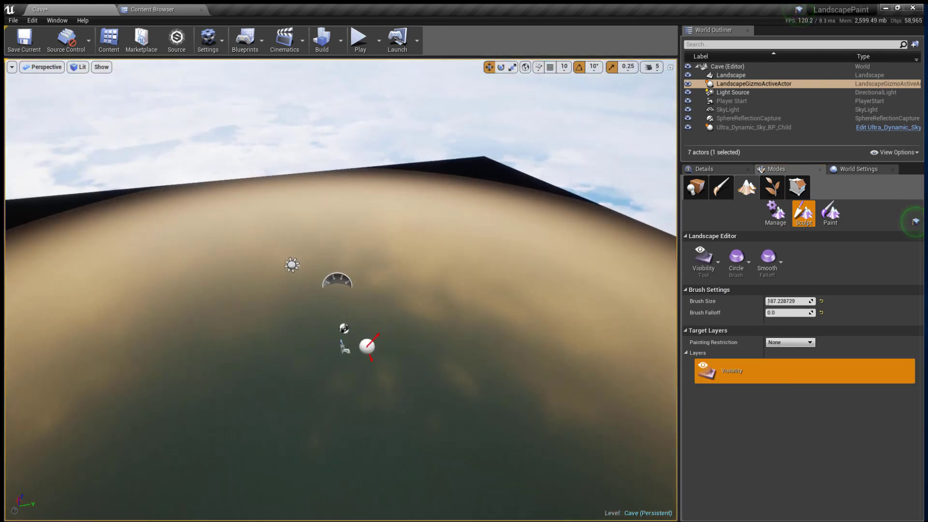
key(w)
right_drag(640, 358, 604, 476)
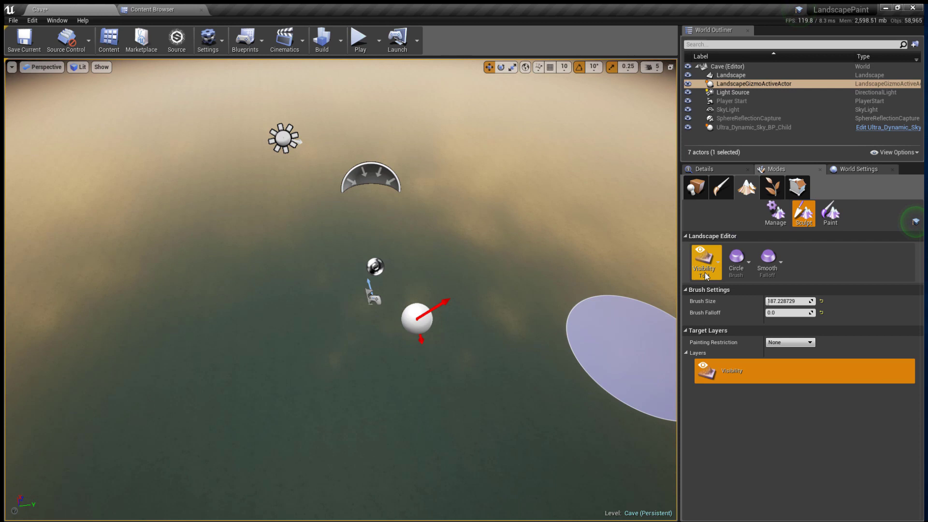
click(830, 215)
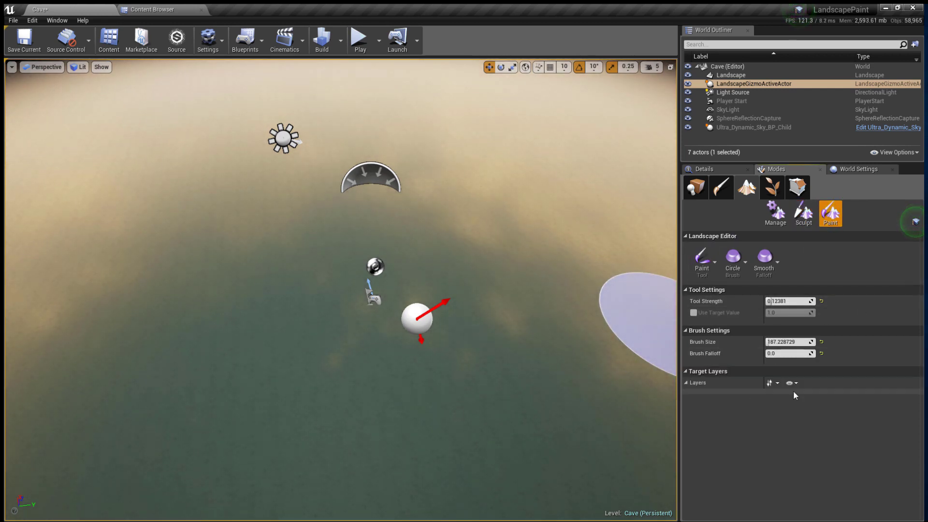
Step: Return to landscape sculpting with the Visibility tool, cut a hole in the dark area of the landscape, then undo and redo it
click(800, 215)
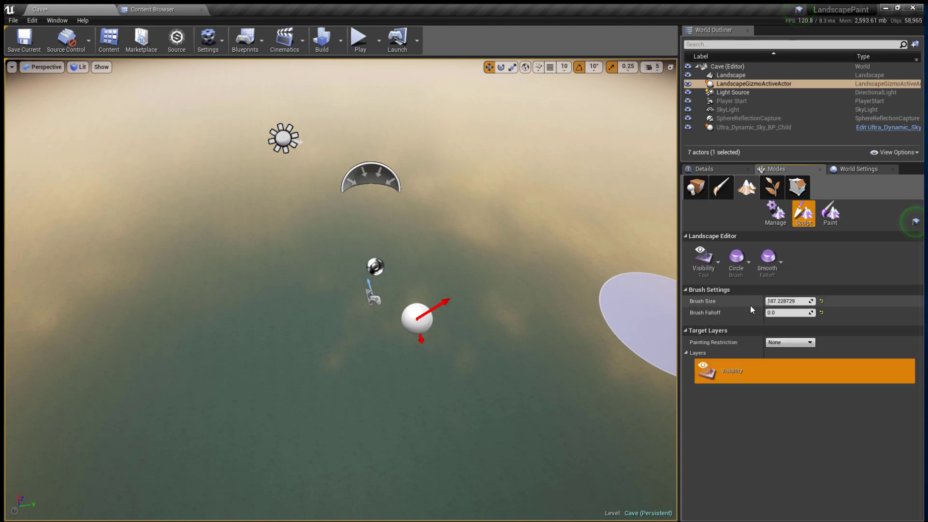
mouse_move(561, 390)
right_down()
mouse_move(575, 389)
mouse_move(545, 385)
right_up()
key(s)
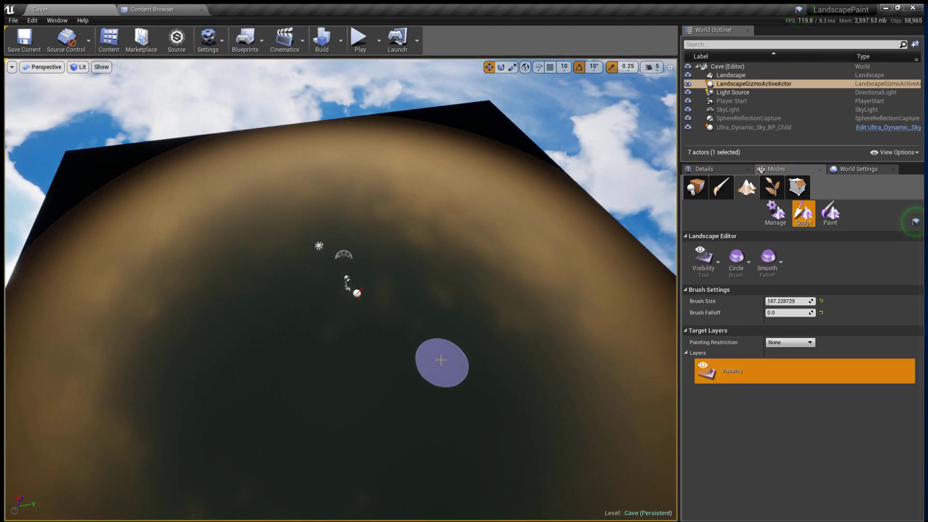
click(461, 367)
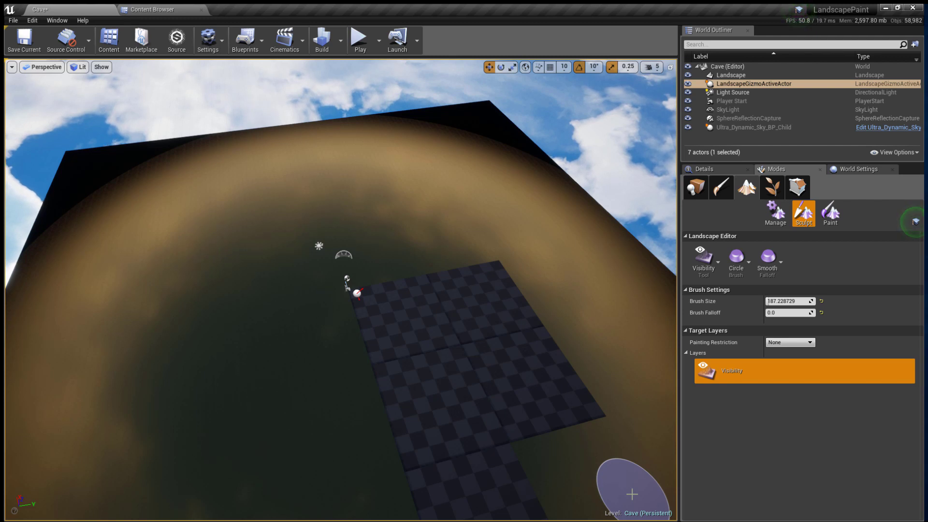
key(ctrl+z)
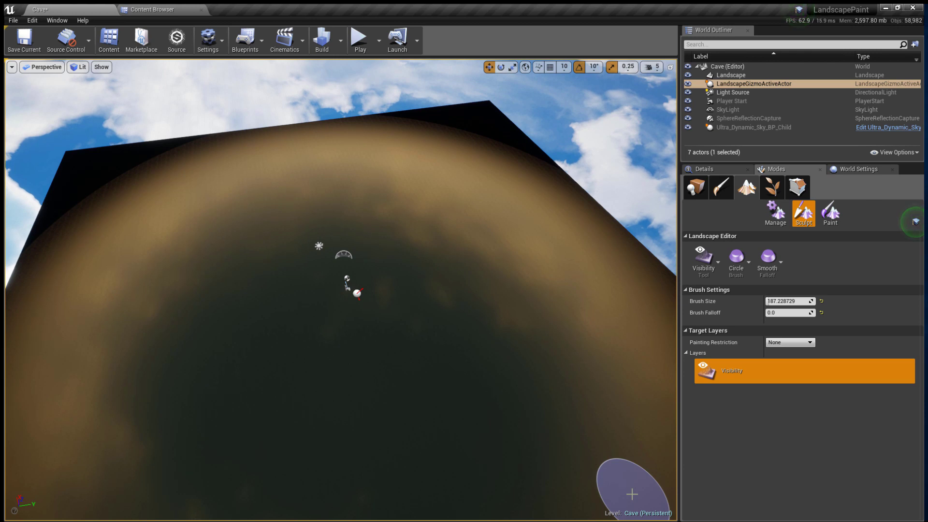
key(ctrl+y)
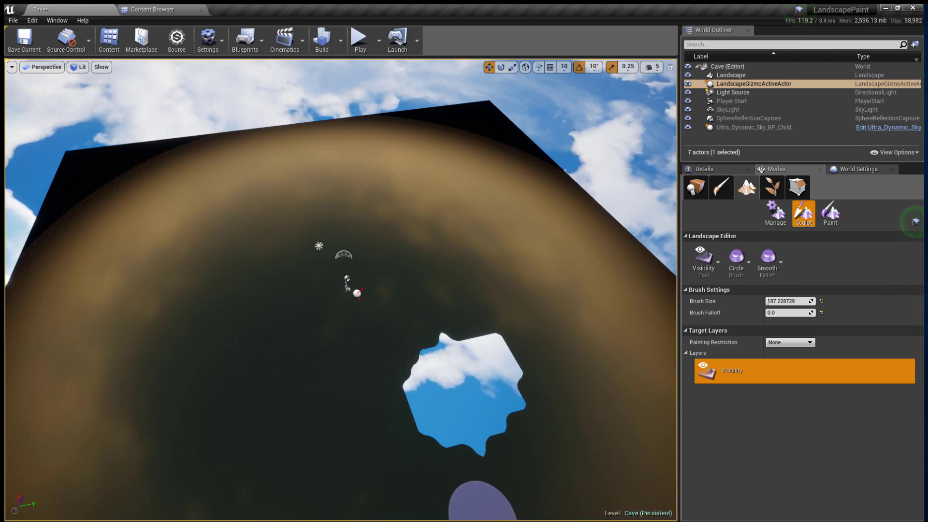
Step: Examine the hole cut in the landscape from close up and from a distance
key(w)
mouse_move(356, 330)
right_down()
mouse_move(386, 382)
mouse_move(464, 396)
mouse_move(503, 290)
mouse_move(508, 310)
right_up()
key(w)
key(s)
key(w)
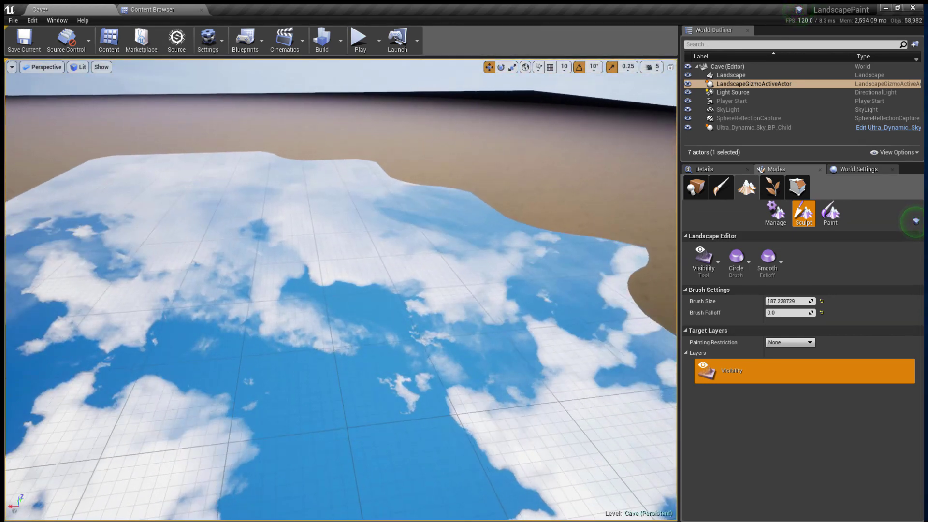
key(s)
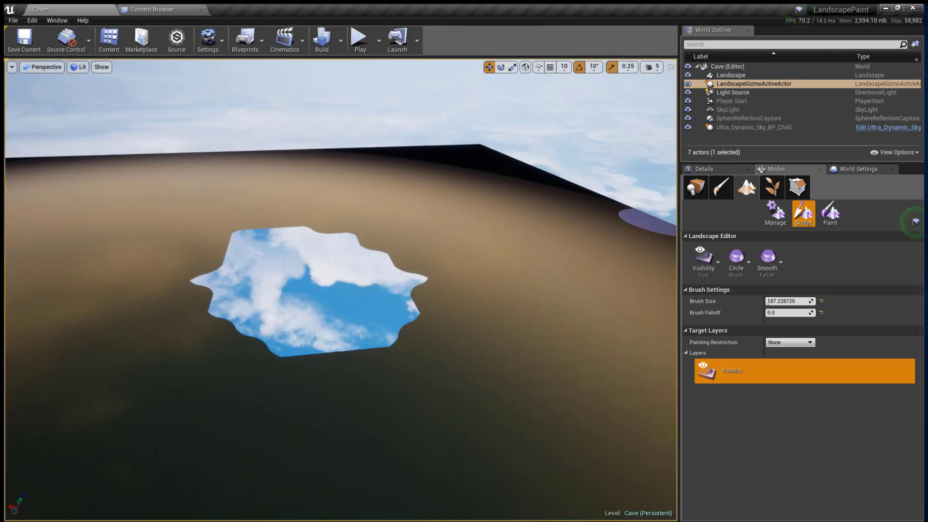
Step: Switch the landscape editor to the Sculpt tool and raise the terrain along one edge of the hole
click(721, 166)
click(795, 170)
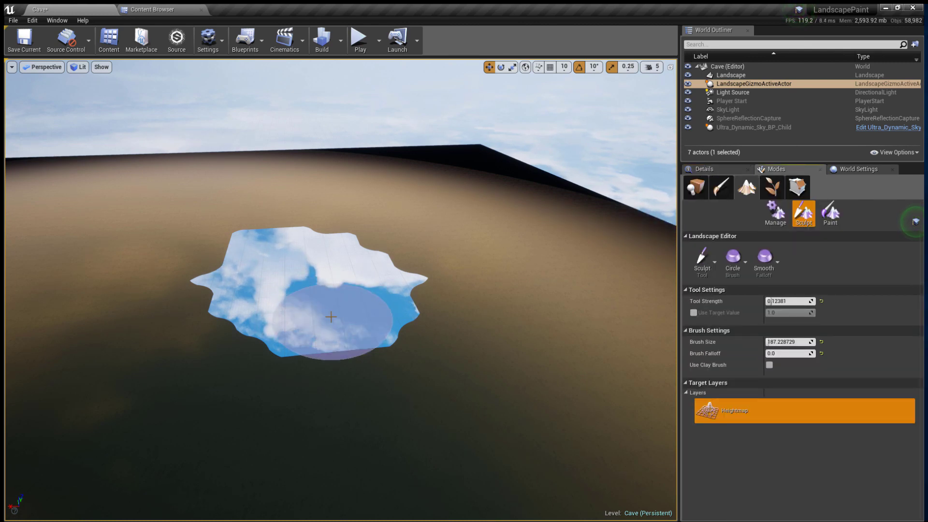
mouse_move(349, 310)
right_down()
mouse_move(340, 227)
mouse_move(341, 367)
mouse_move(309, 382)
right_up()
key(s)
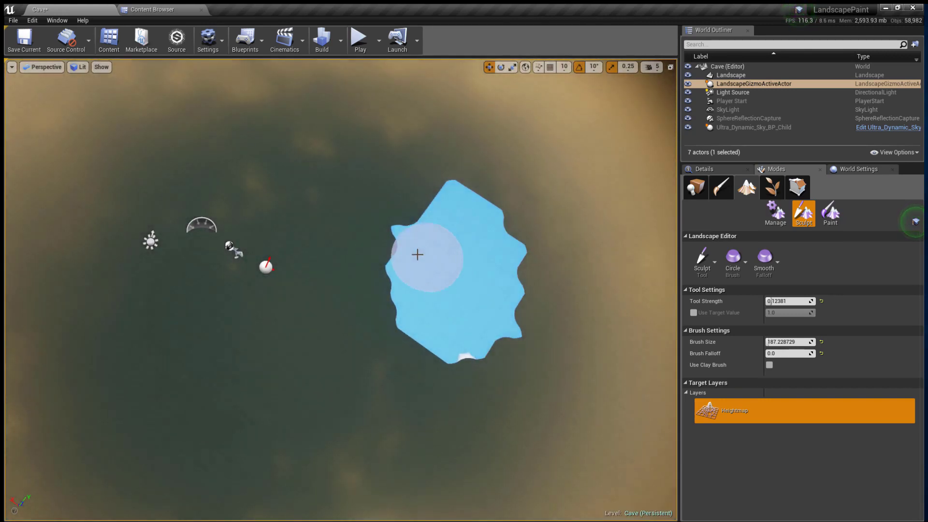
mouse_move(399, 205)
mouse_down()
mouse_move(435, 205)
mouse_move(453, 189)
mouse_move(484, 193)
mouse_up()
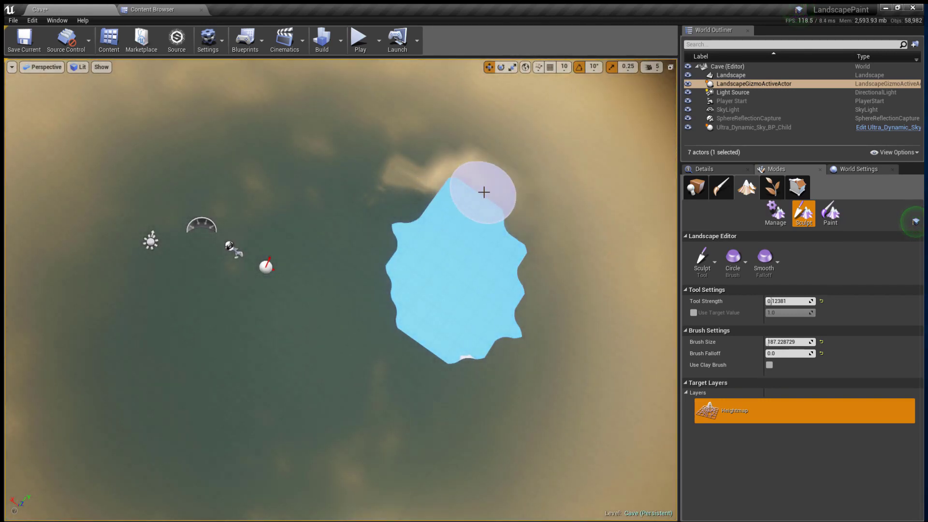
Step: Set the tool strength to 0.914286 and sculpt a high raised rim around the hole
drag(770, 301, 812, 301)
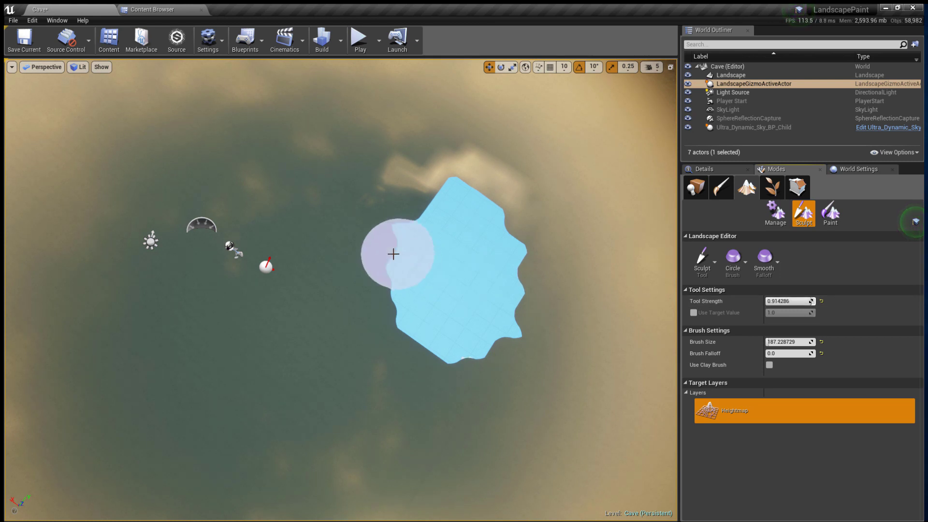
mouse_move(394, 253)
mouse_down()
mouse_move(367, 253)
mouse_move(536, 344)
mouse_move(427, 191)
mouse_move(512, 222)
mouse_move(452, 364)
mouse_move(416, 212)
mouse_move(406, 219)
mouse_move(404, 321)
mouse_move(530, 342)
mouse_move(544, 209)
mouse_move(454, 174)
mouse_move(383, 296)
mouse_move(555, 326)
mouse_move(549, 182)
mouse_move(444, 150)
mouse_move(384, 292)
mouse_move(514, 328)
mouse_move(554, 208)
mouse_move(497, 145)
mouse_move(537, 106)
mouse_up()
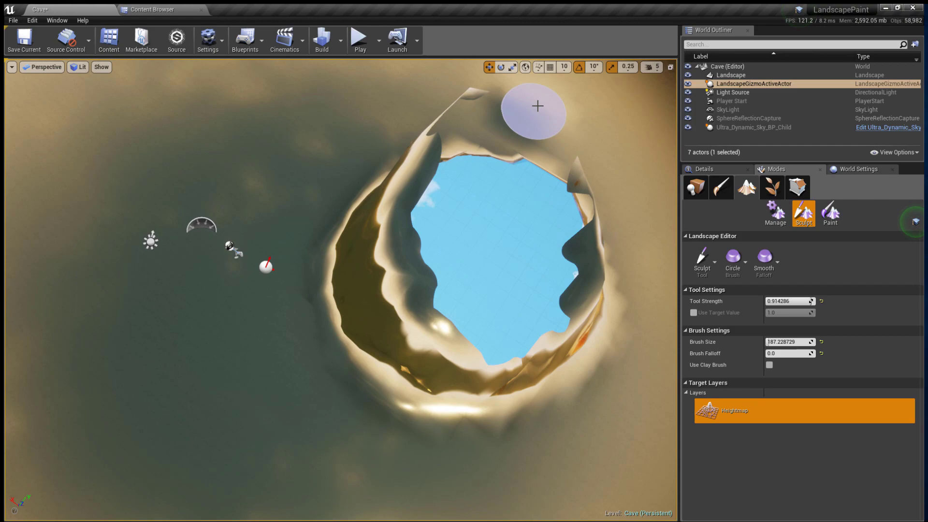
mouse_move(537, 106)
right_down()
mouse_move(662, 97)
mouse_move(663, 160)
mouse_move(663, 112)
mouse_move(605, 108)
mouse_move(669, 87)
mouse_move(658, 73)
mouse_move(653, 179)
right_up()
right_drag(498, 157, 501, 162)
mouse_move(357, 391)
mouse_down()
mouse_move(449, 338)
mouse_move(421, 263)
mouse_move(368, 295)
mouse_move(363, 325)
mouse_move(383, 305)
mouse_move(356, 290)
mouse_move(383, 271)
mouse_move(366, 288)
mouse_up()
Step: Inspect the raised rim from the side and check the Landscape actor's landscape and hole material settings
mouse_move(366, 288)
right_down()
mouse_move(366, 217)
mouse_move(309, 184)
mouse_move(368, 160)
mouse_move(367, 218)
mouse_move(379, 184)
right_up()
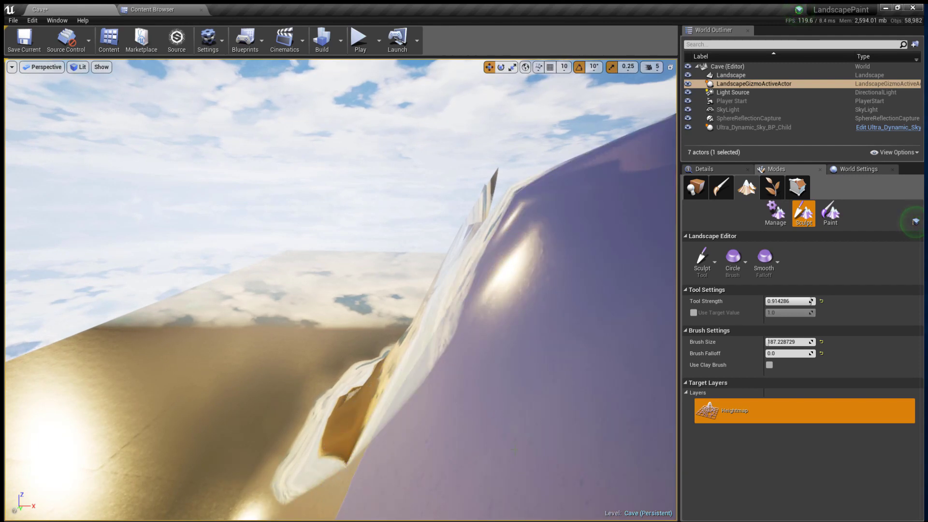
click(704, 169)
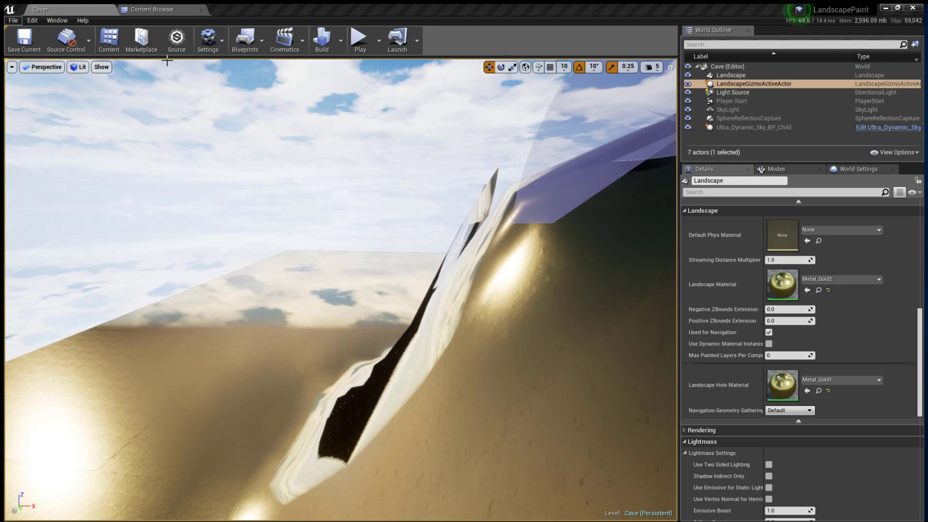
mouse_move(437, 153)
right_down()
mouse_move(416, 244)
mouse_move(385, 265)
mouse_move(339, 228)
mouse_move(385, 265)
mouse_move(433, 250)
mouse_move(452, 263)
right_up()
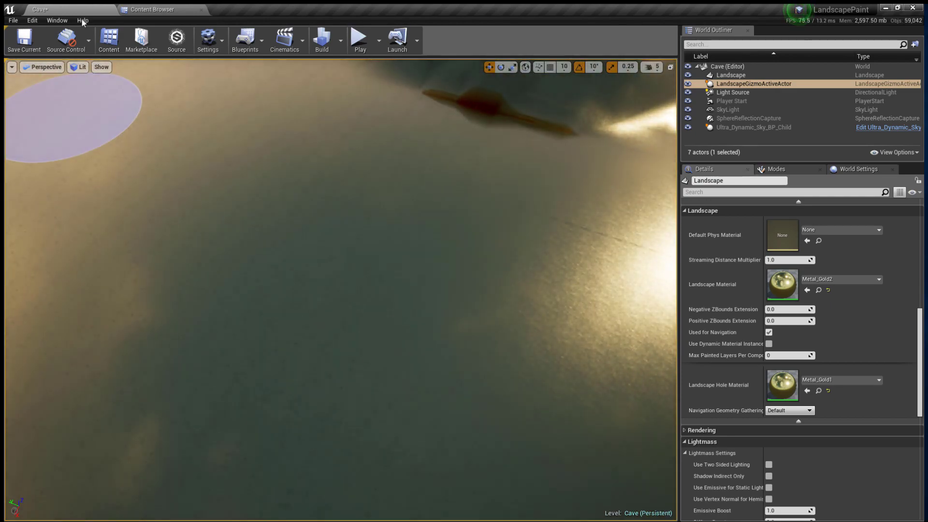